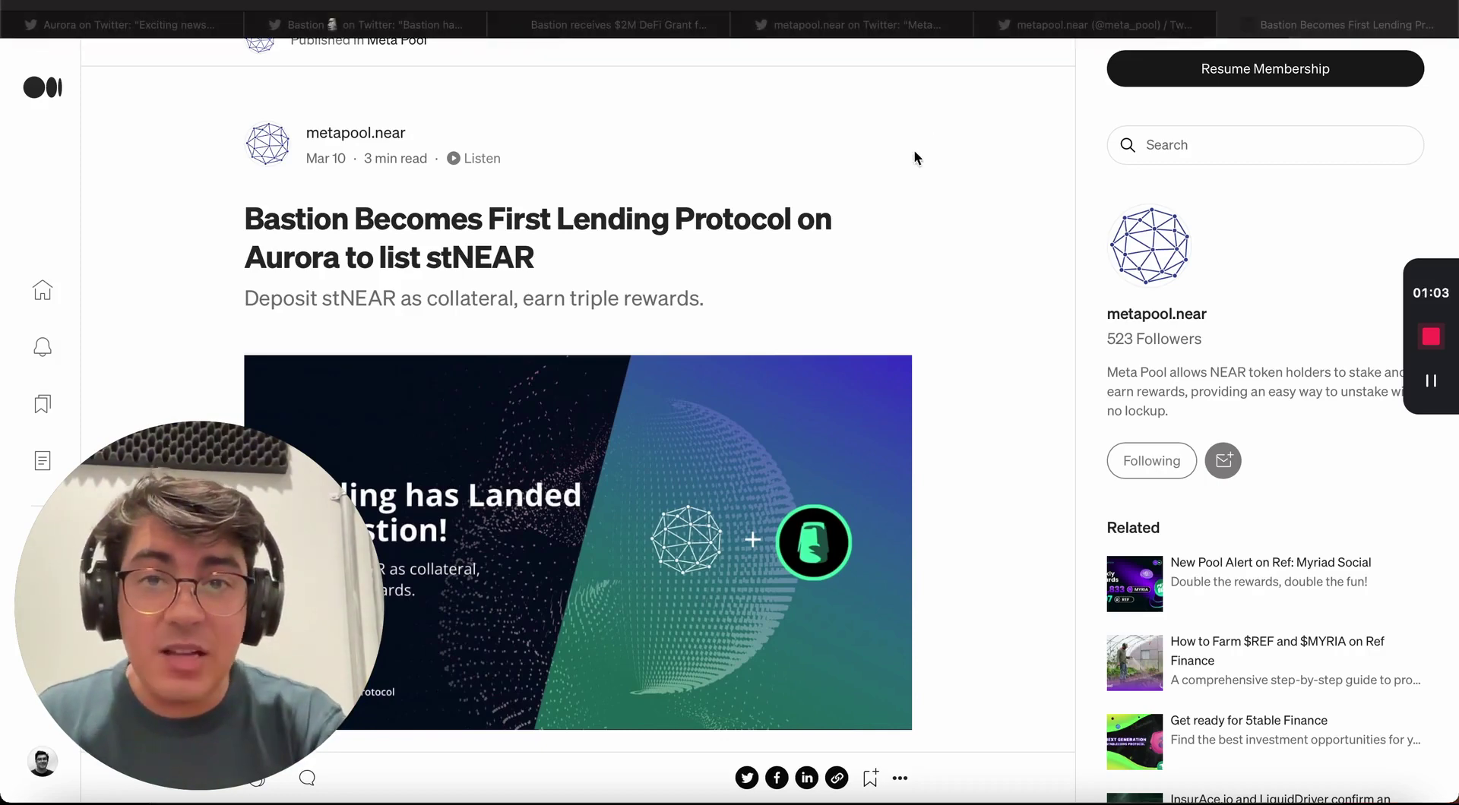
Switch to the browser window with the DeFi apps and examine the deposit and borrow APYs on Aurigami's Market page.
click(897, 174)
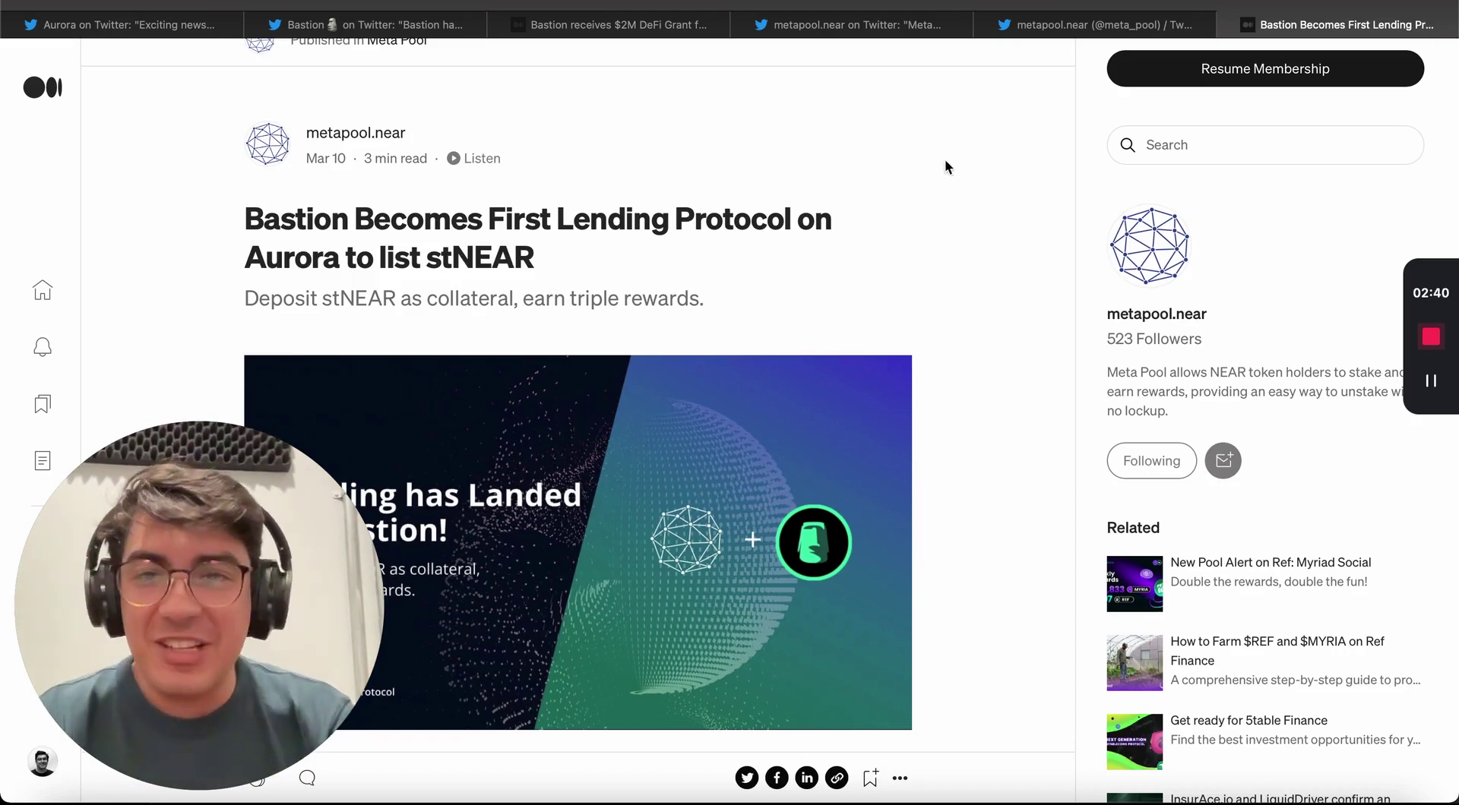
key(ctrl+Up)
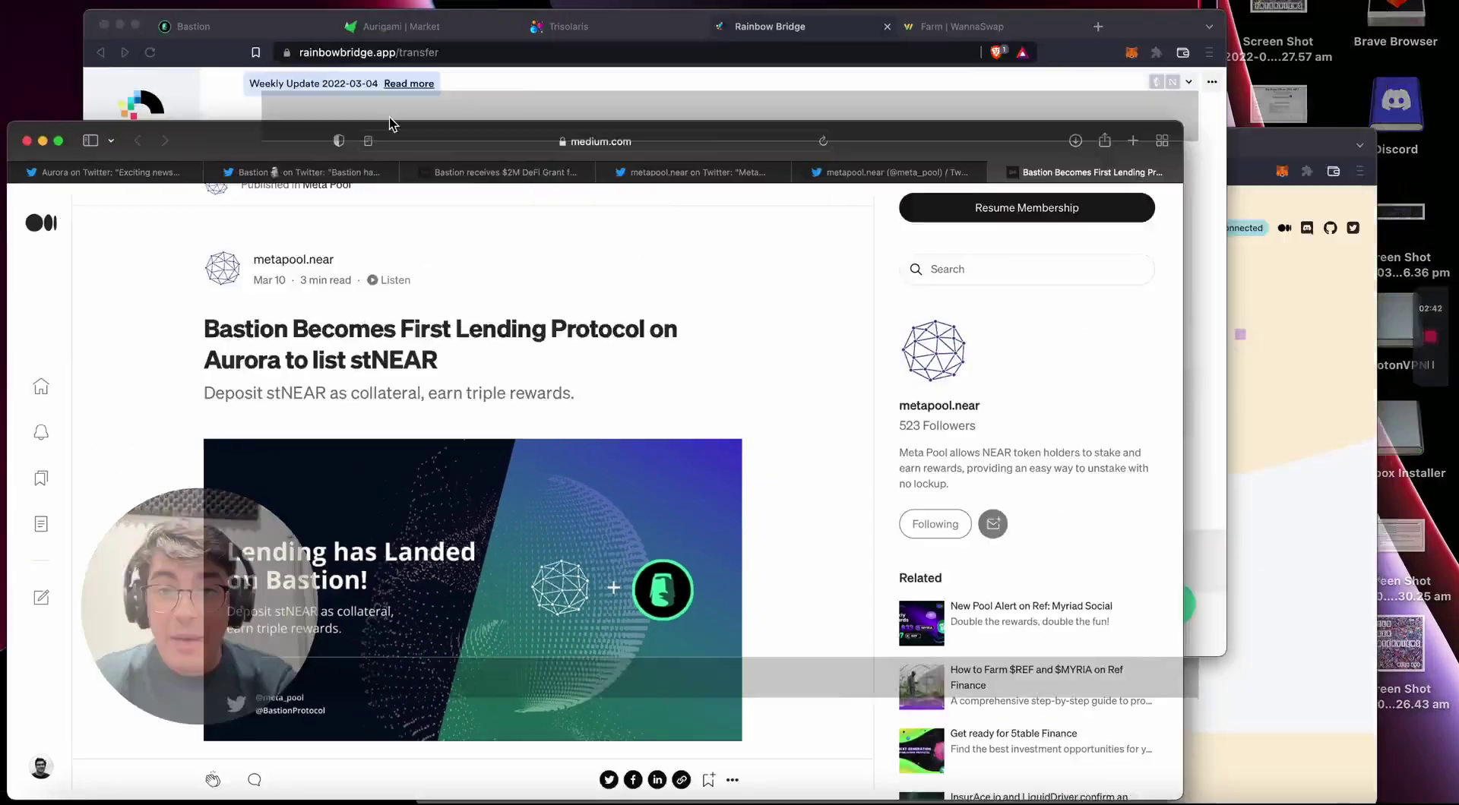
click(608, 191)
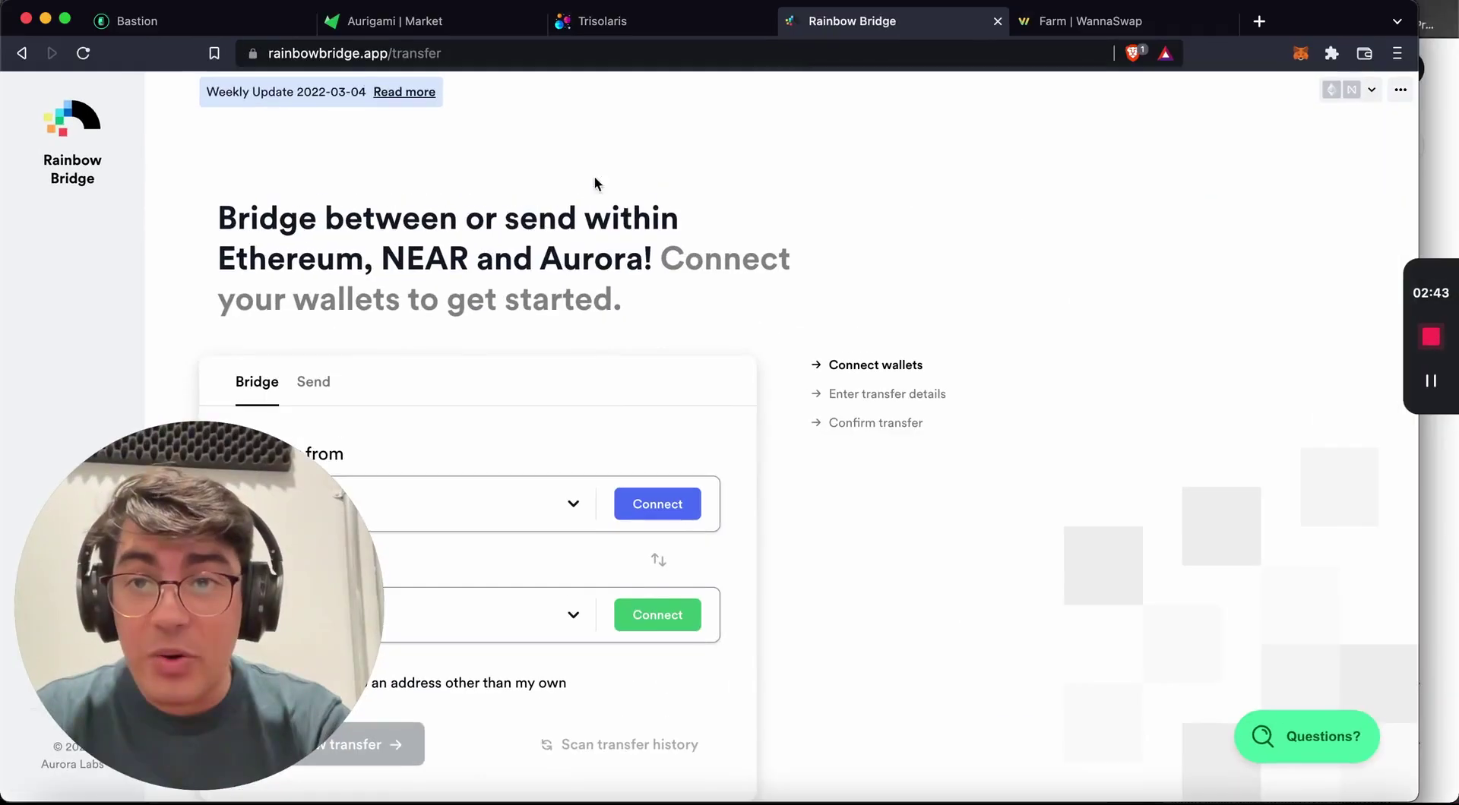
click(384, 20)
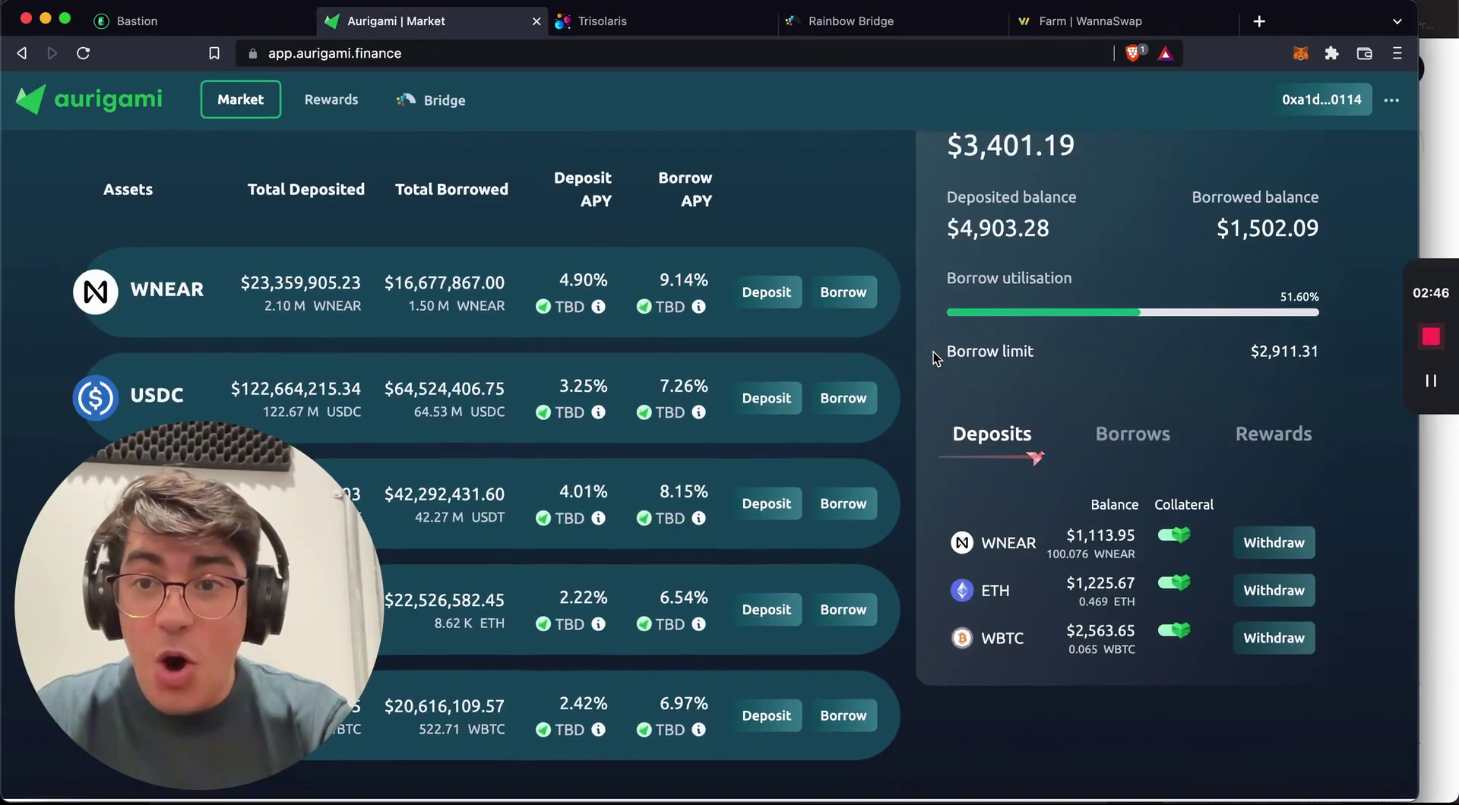
scroll(933, 352, up, 3)
scroll(933, 353, up, 1)
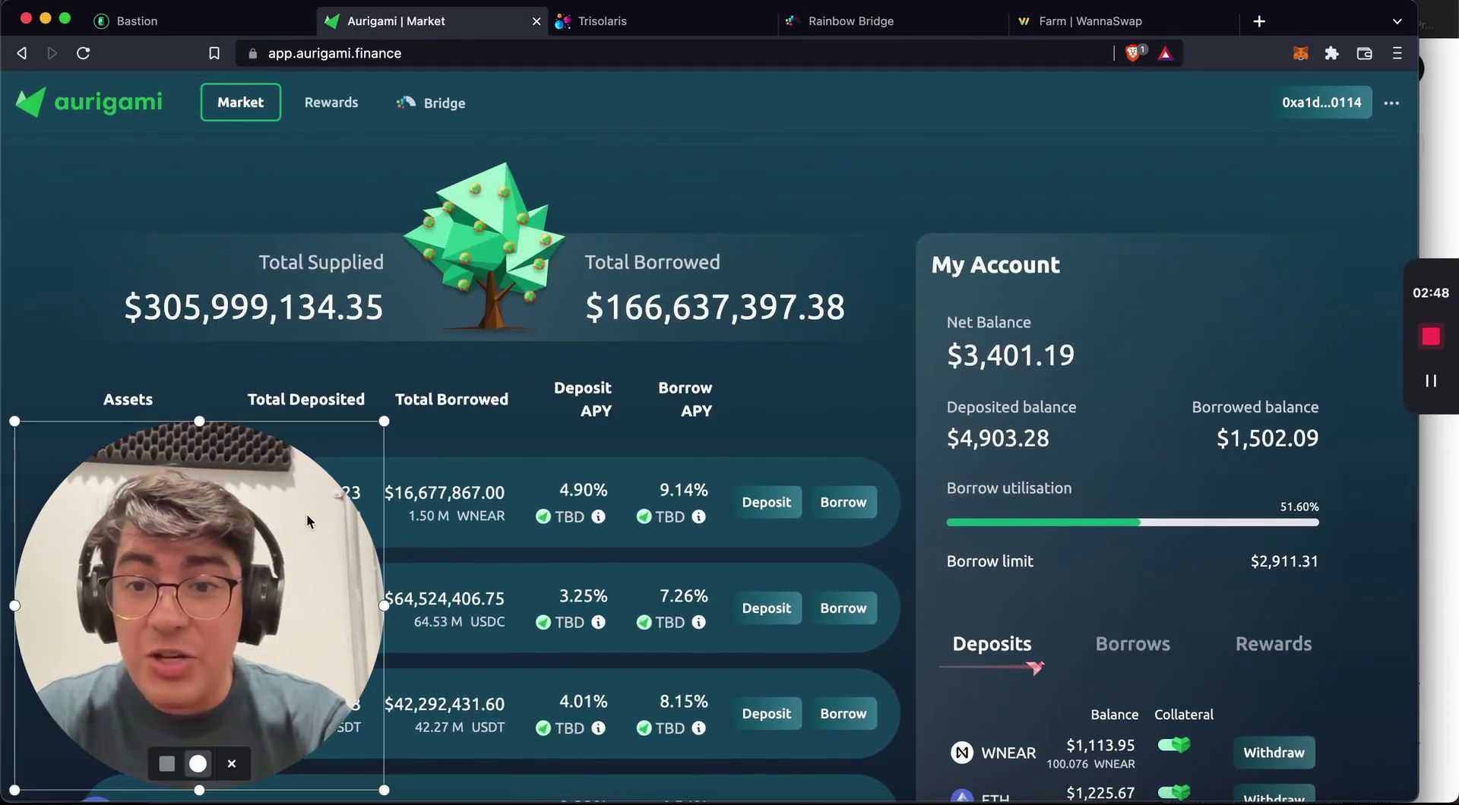
drag(307, 515, 1223, 307)
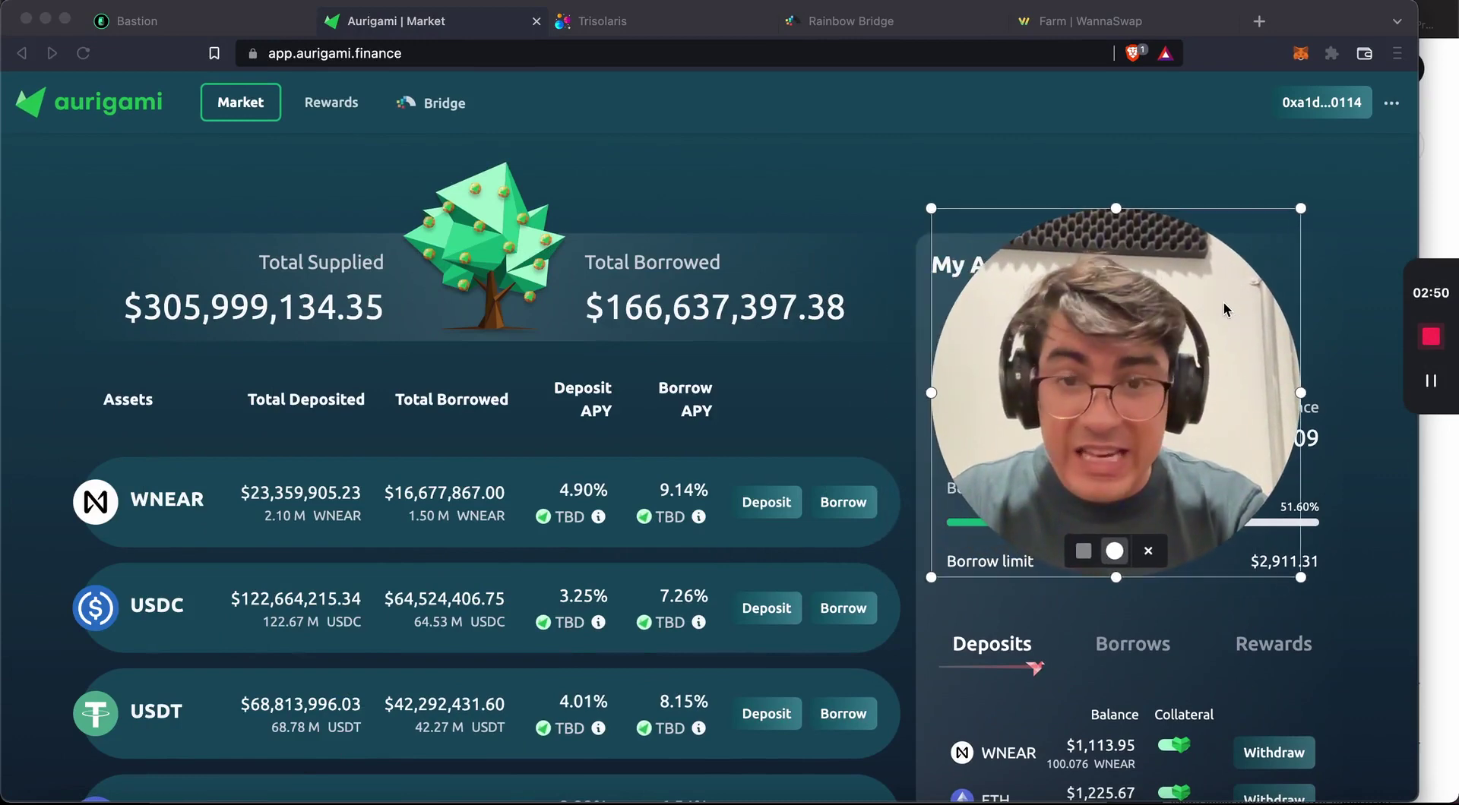
scroll(910, 548, down, 3)
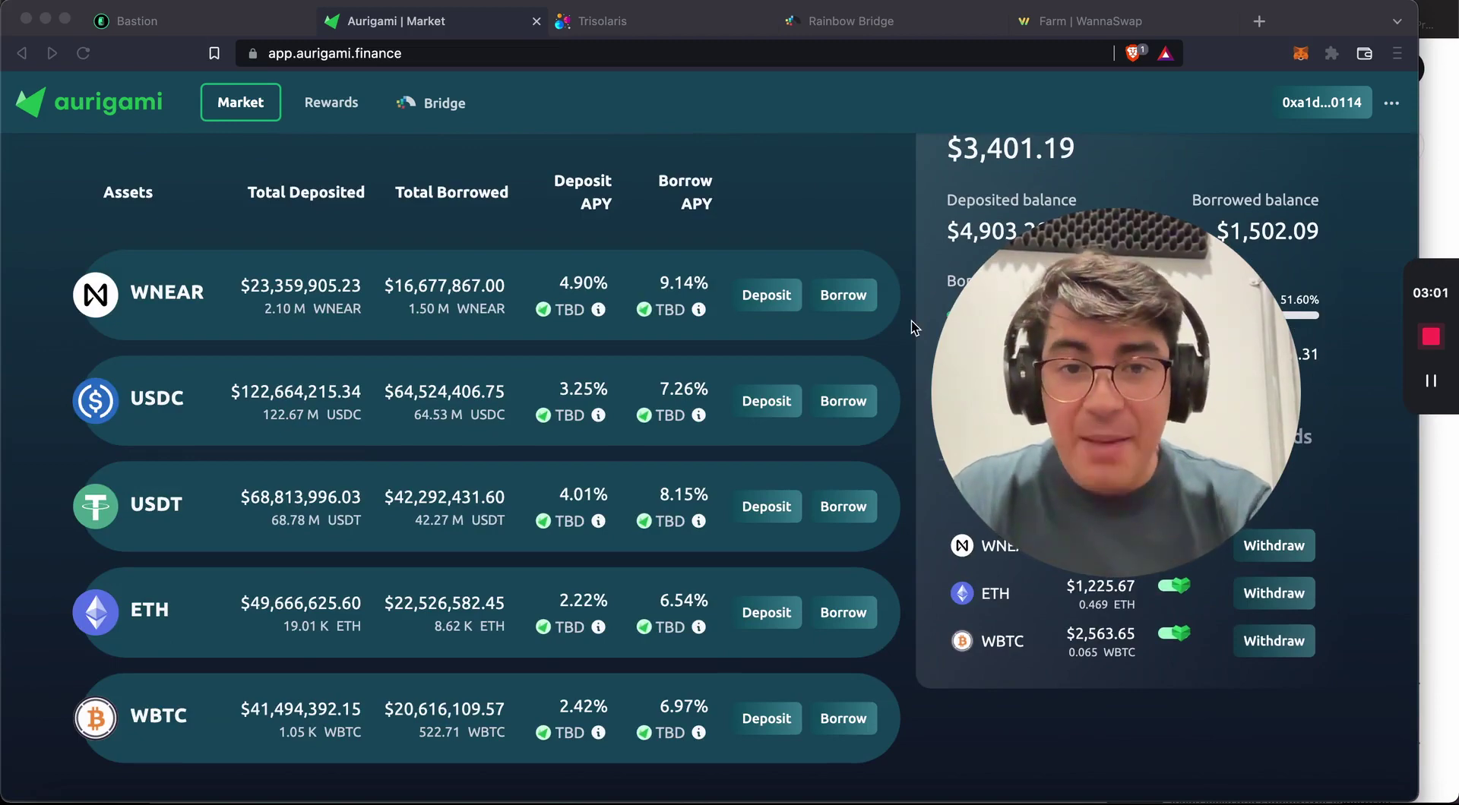
Review the Twitter announcements about Bastion's DeFi grant and the token list in Bastion's Main Hub.
key(ctrl+Up)
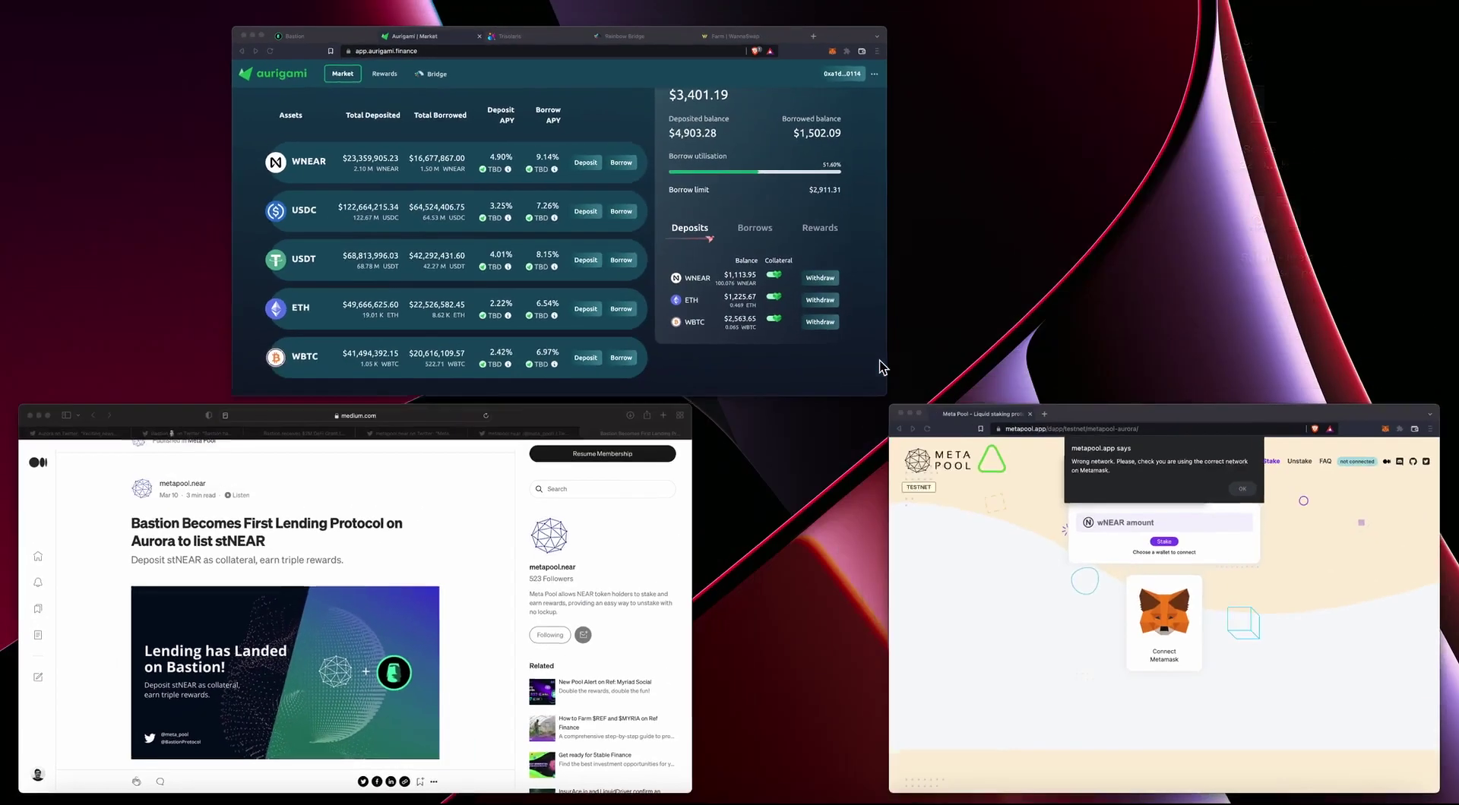
click(635, 574)
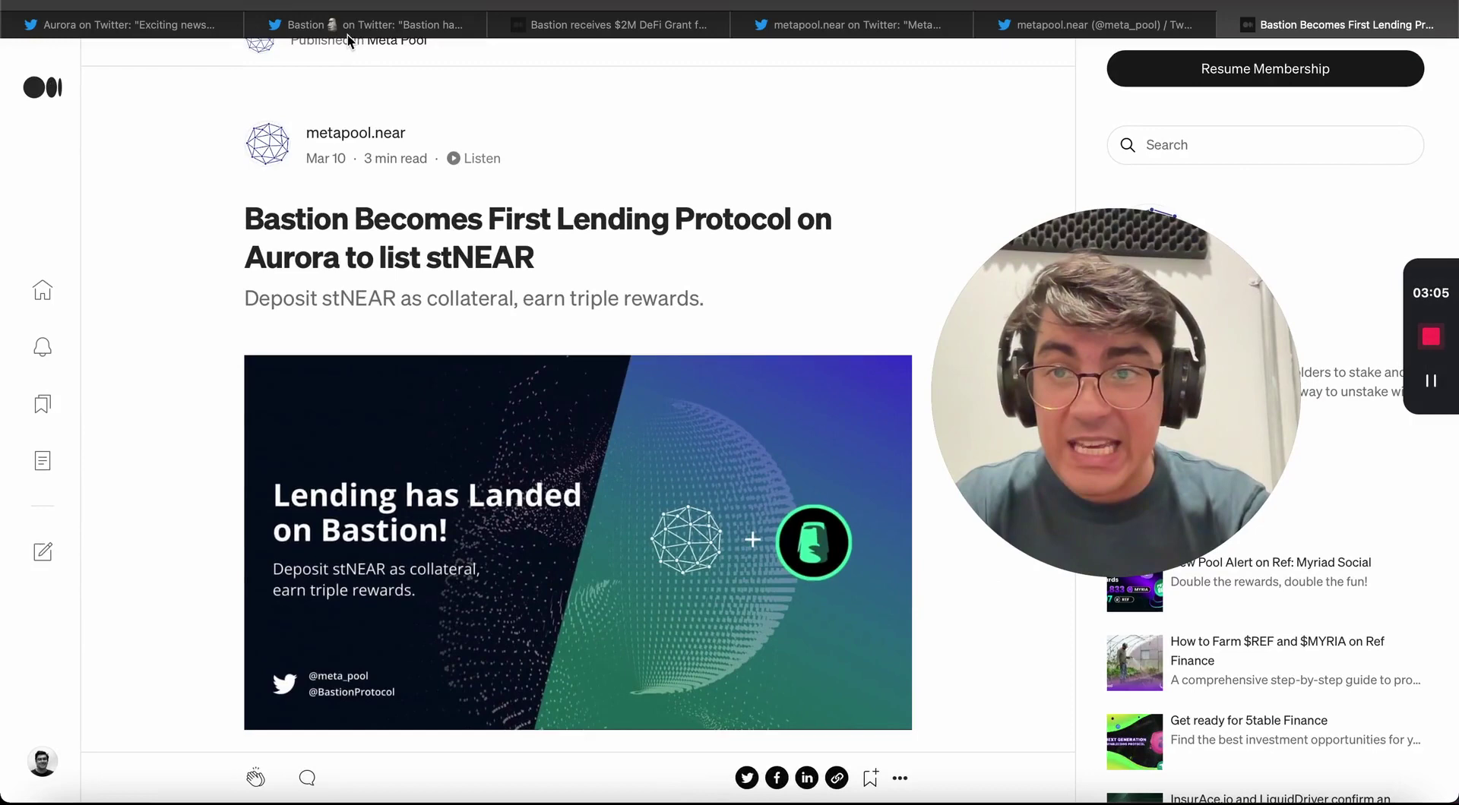
click(211, 17)
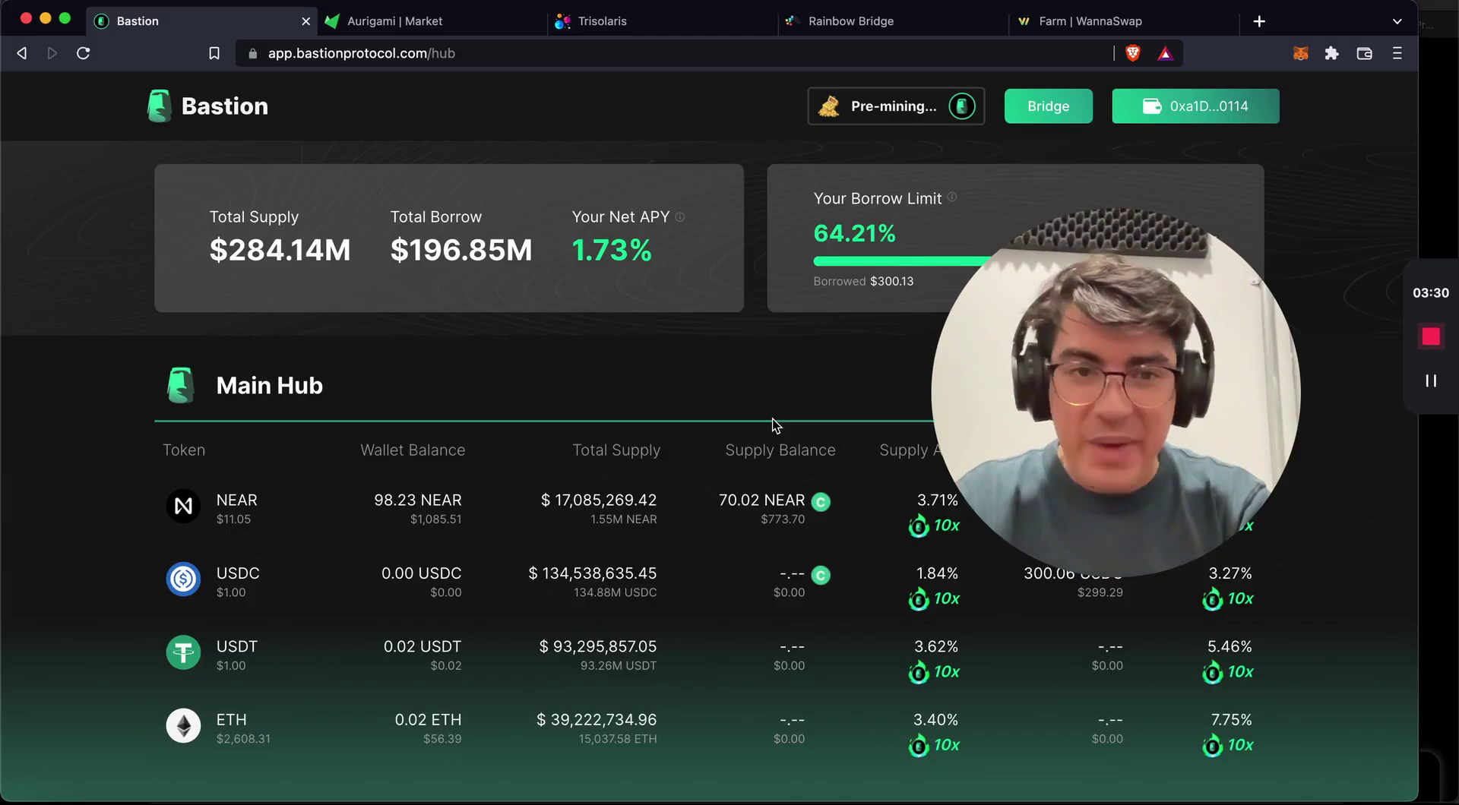
scroll(772, 423, down, 1)
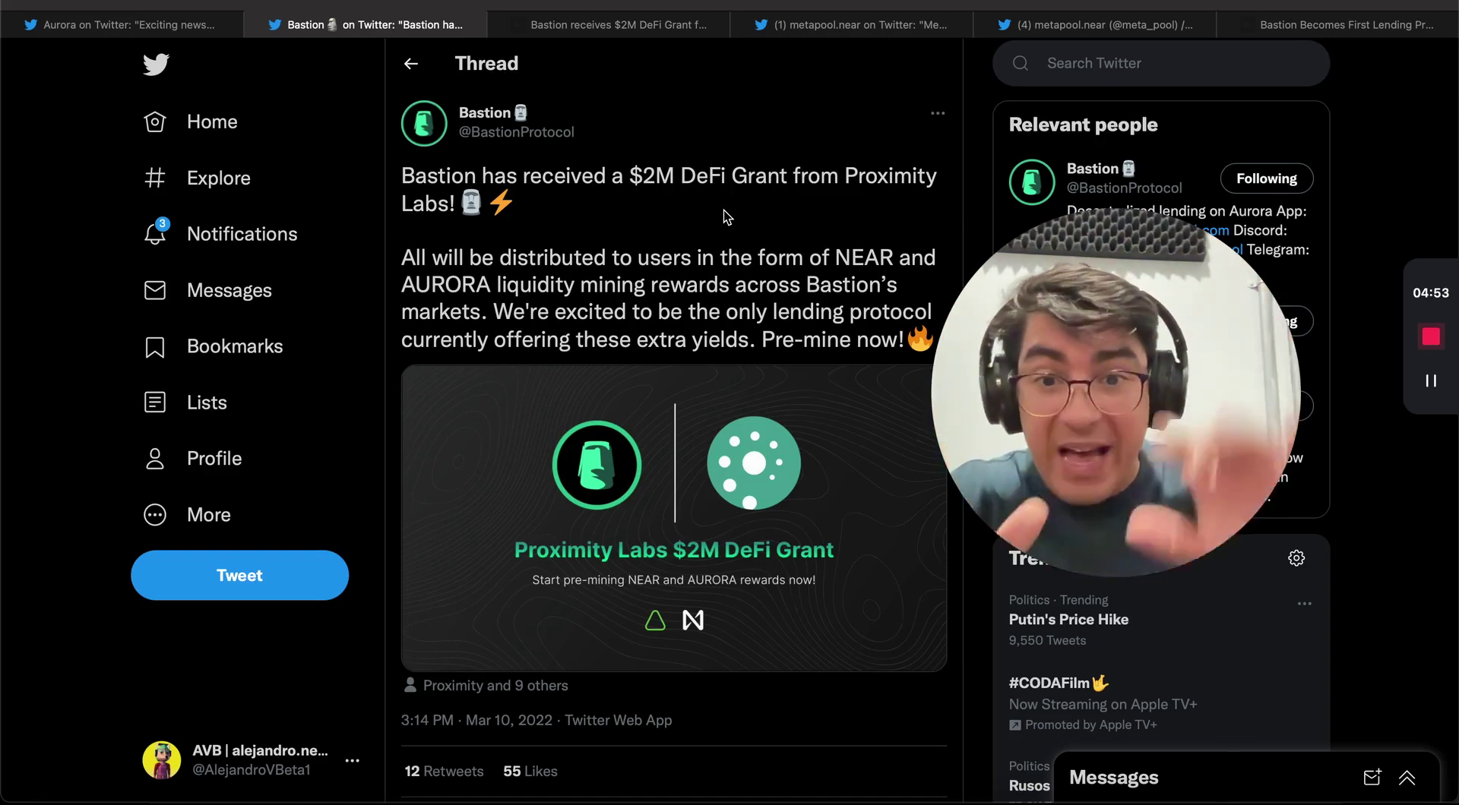
scroll(727, 217, down, 2)
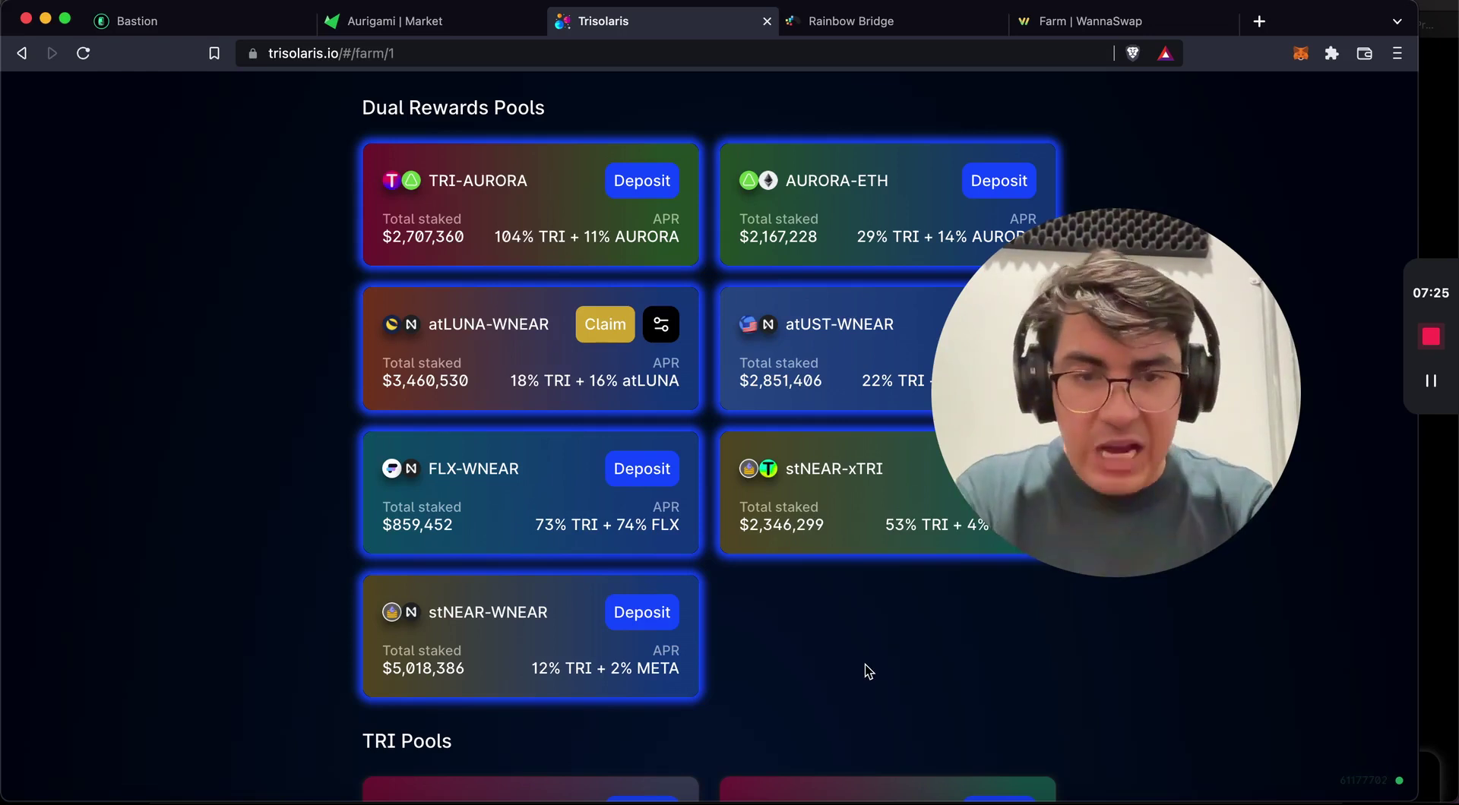
Examine the Dual Rewards Pools on Trisolaris's Farm page, including the stNEAR pairs.
scroll(868, 671, down, 1)
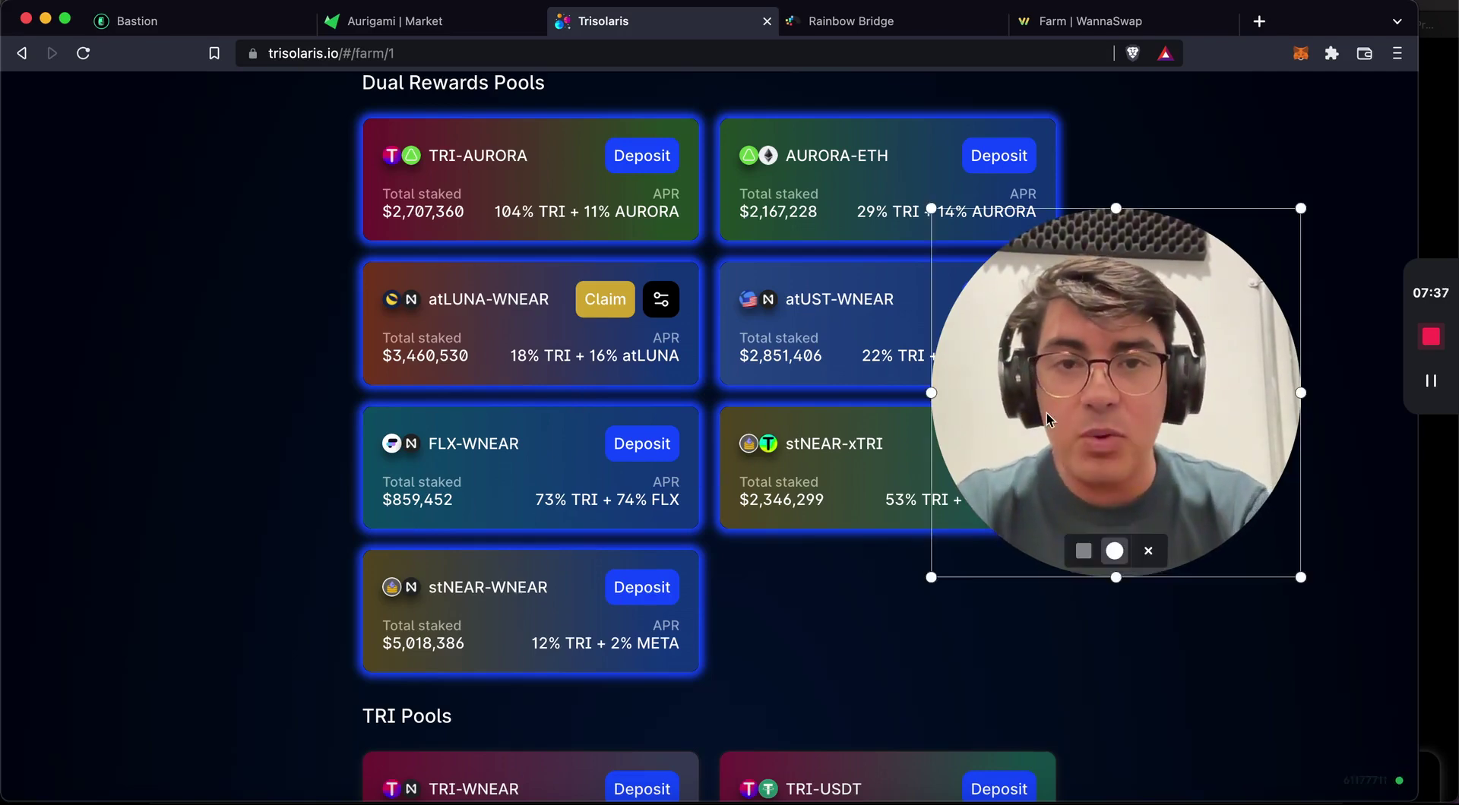
drag(1171, 304, 245, 508)
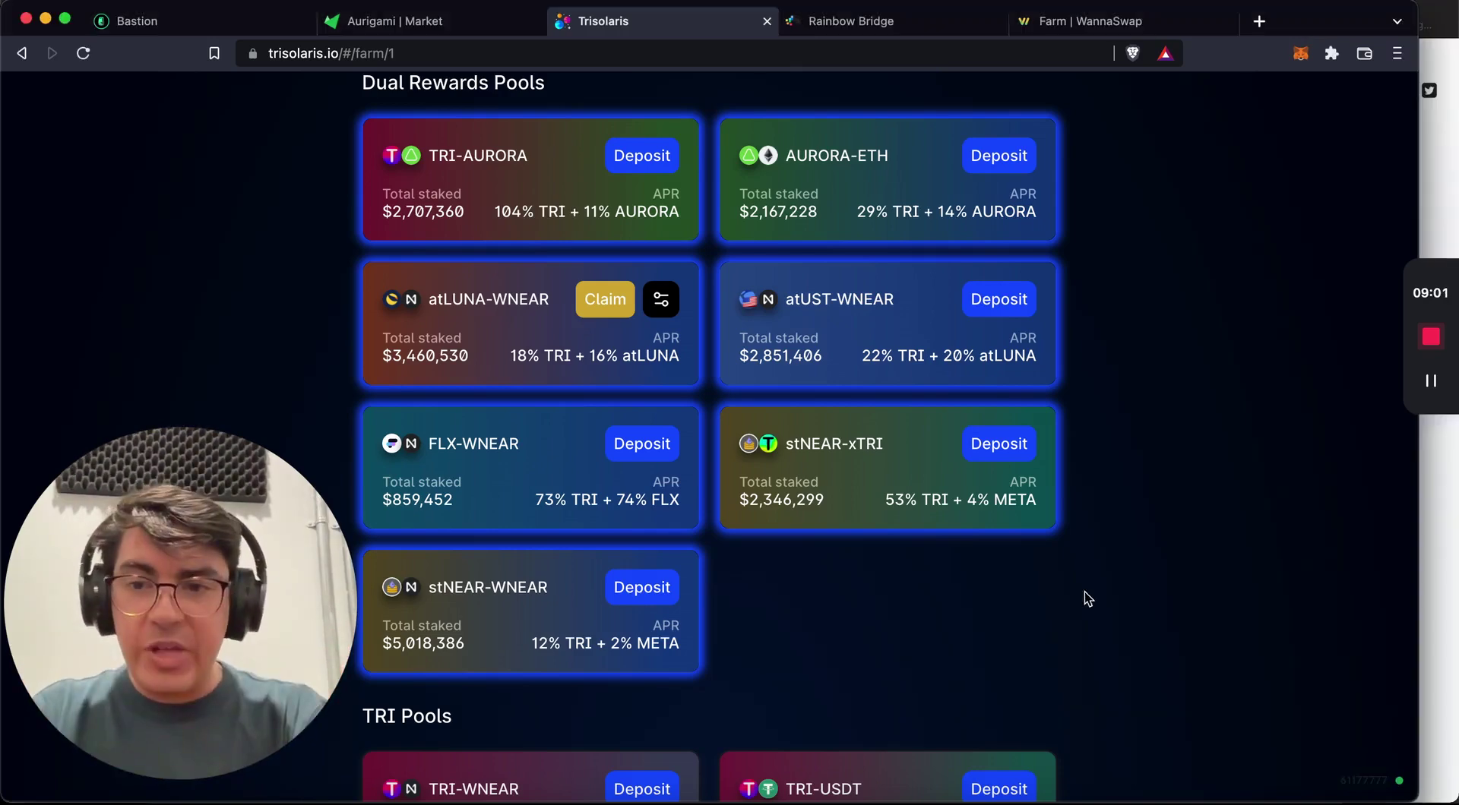
scroll(1120, 484, up, 3)
scroll(1118, 480, up, 3)
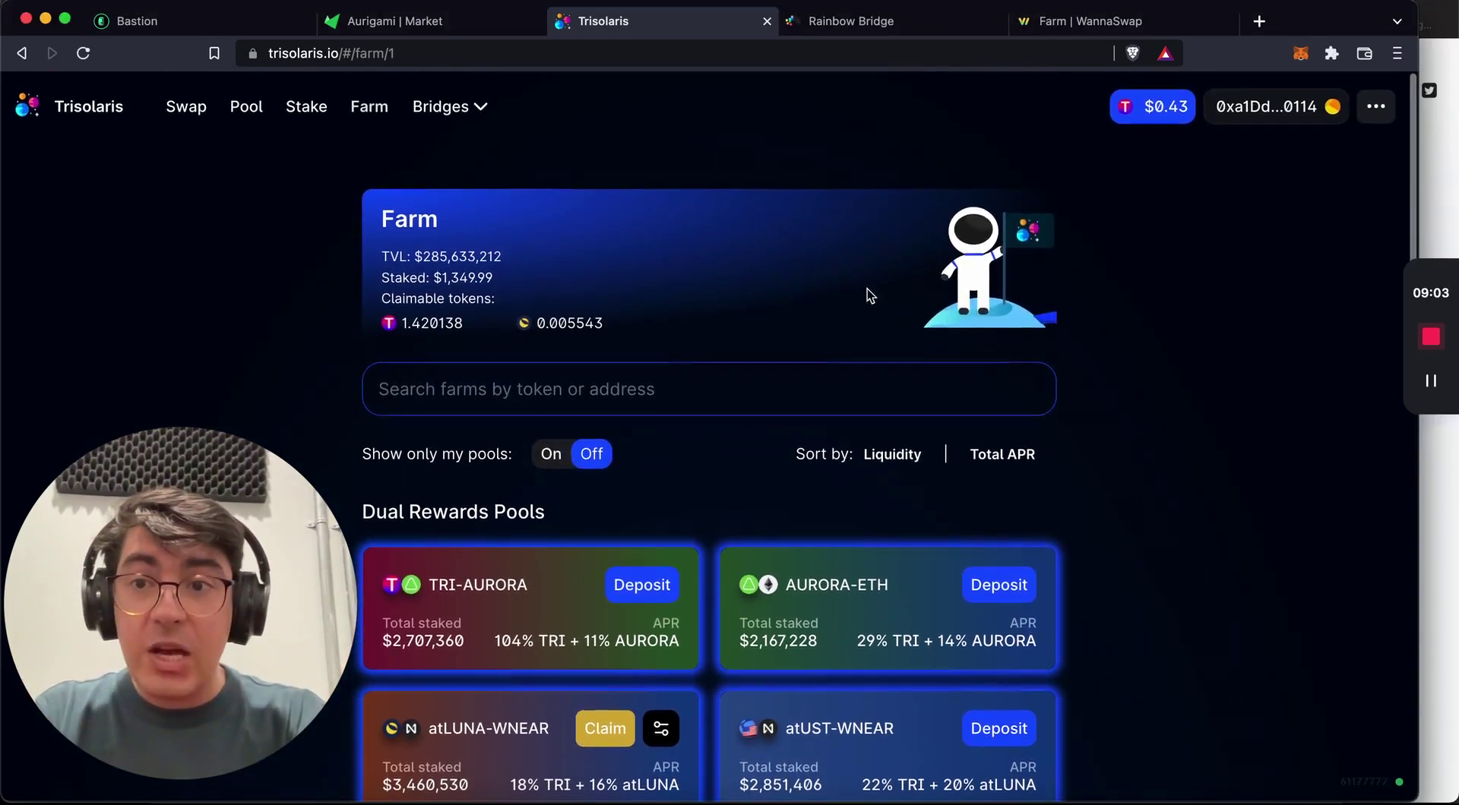
Set up a swap of 1 wNEAR to STNEAR on Trisolaris.
click(203, 114)
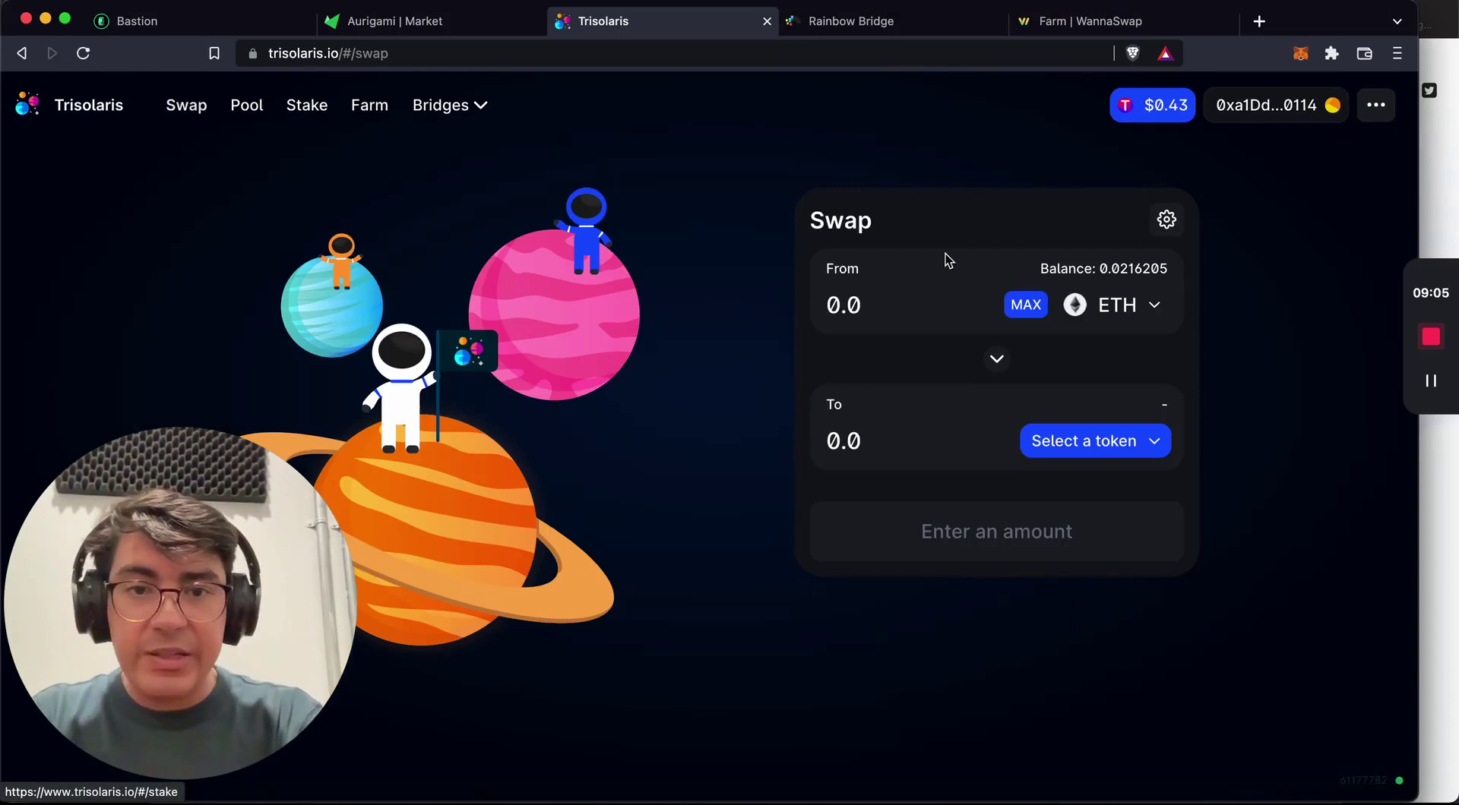
click(1117, 316)
text(near)
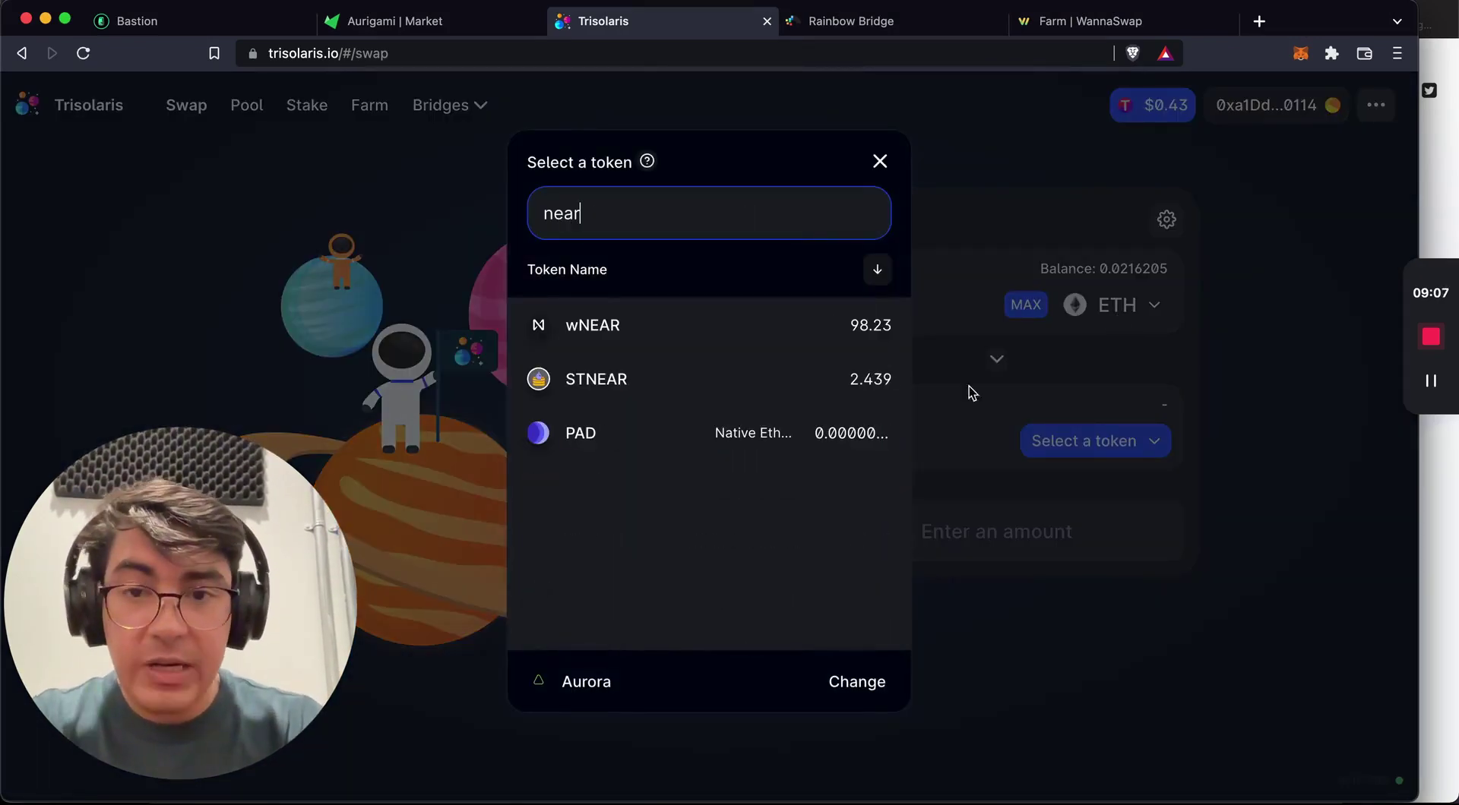
click(723, 320)
click(1139, 441)
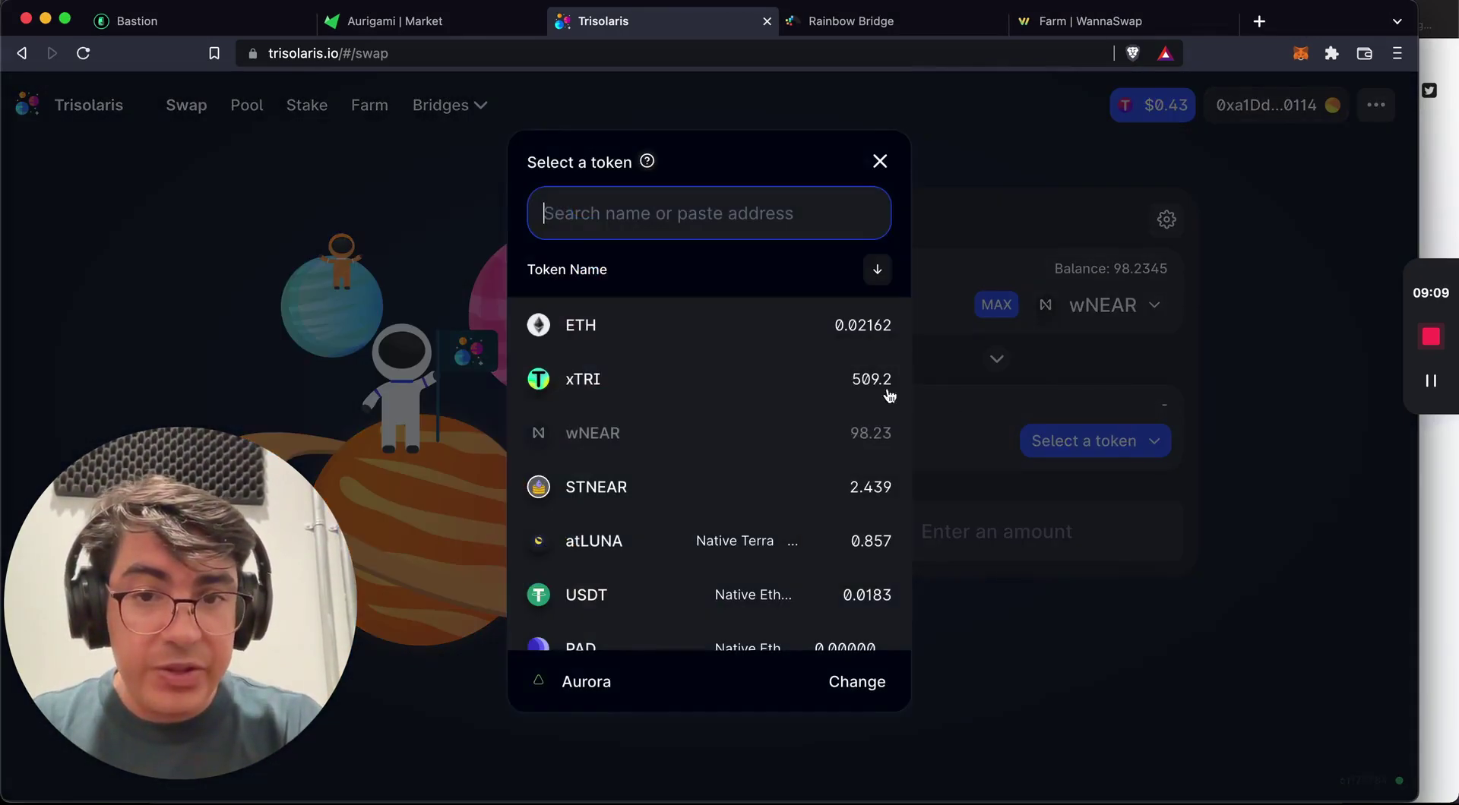
click(676, 494)
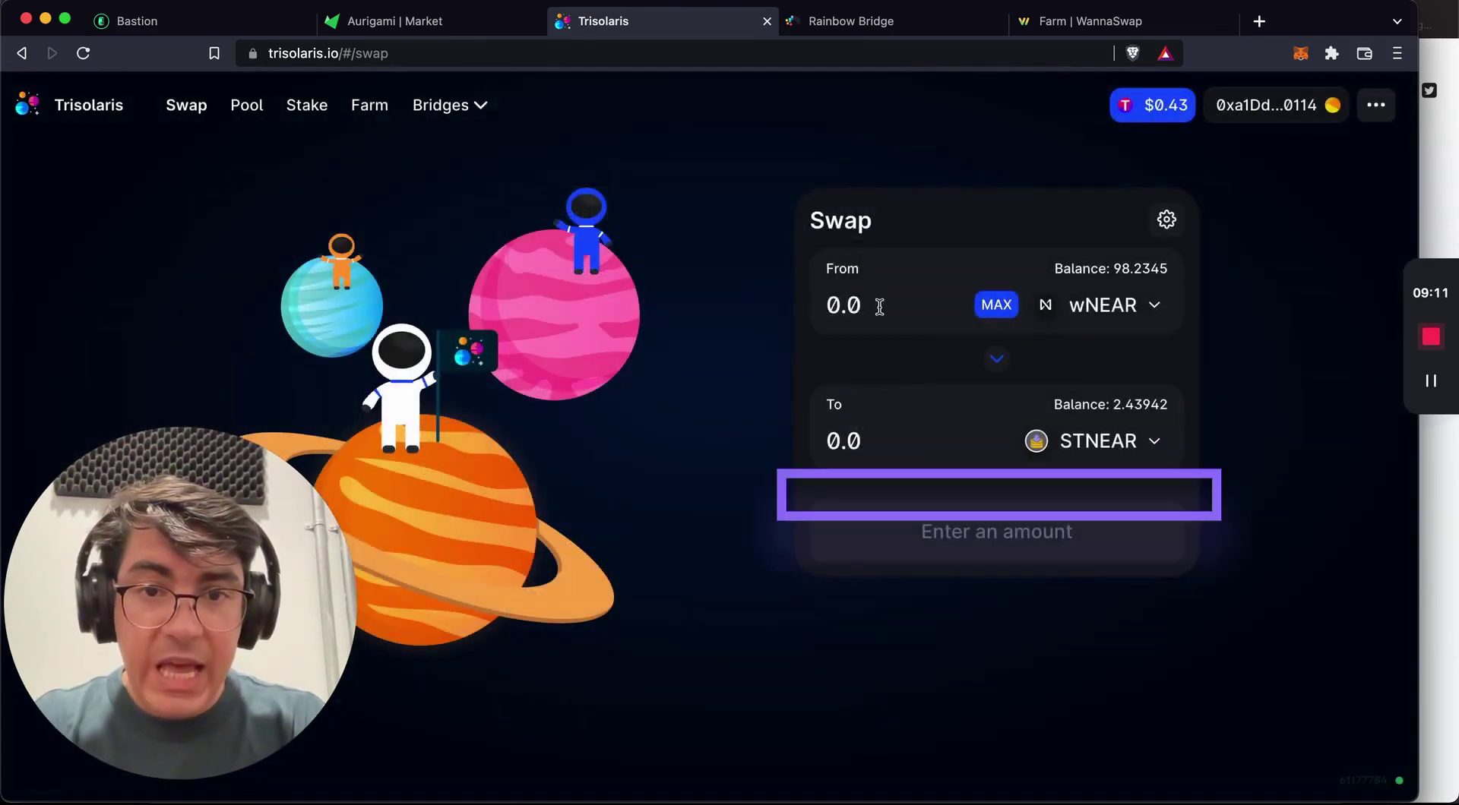
text(1)
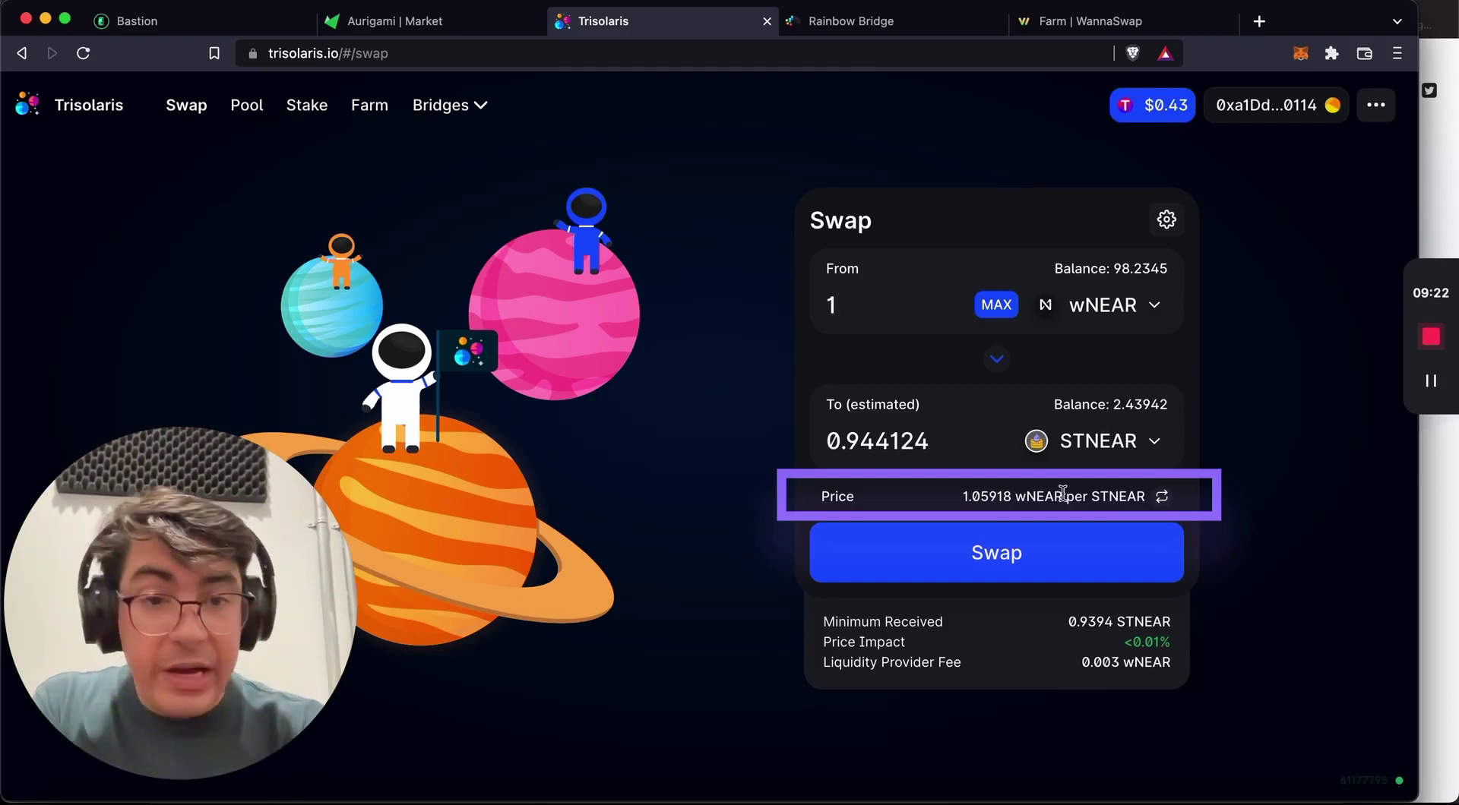
Compare the STNEAR swap price for 100 and 100000 wNEAR, and restore the amount to 1.
text(00)
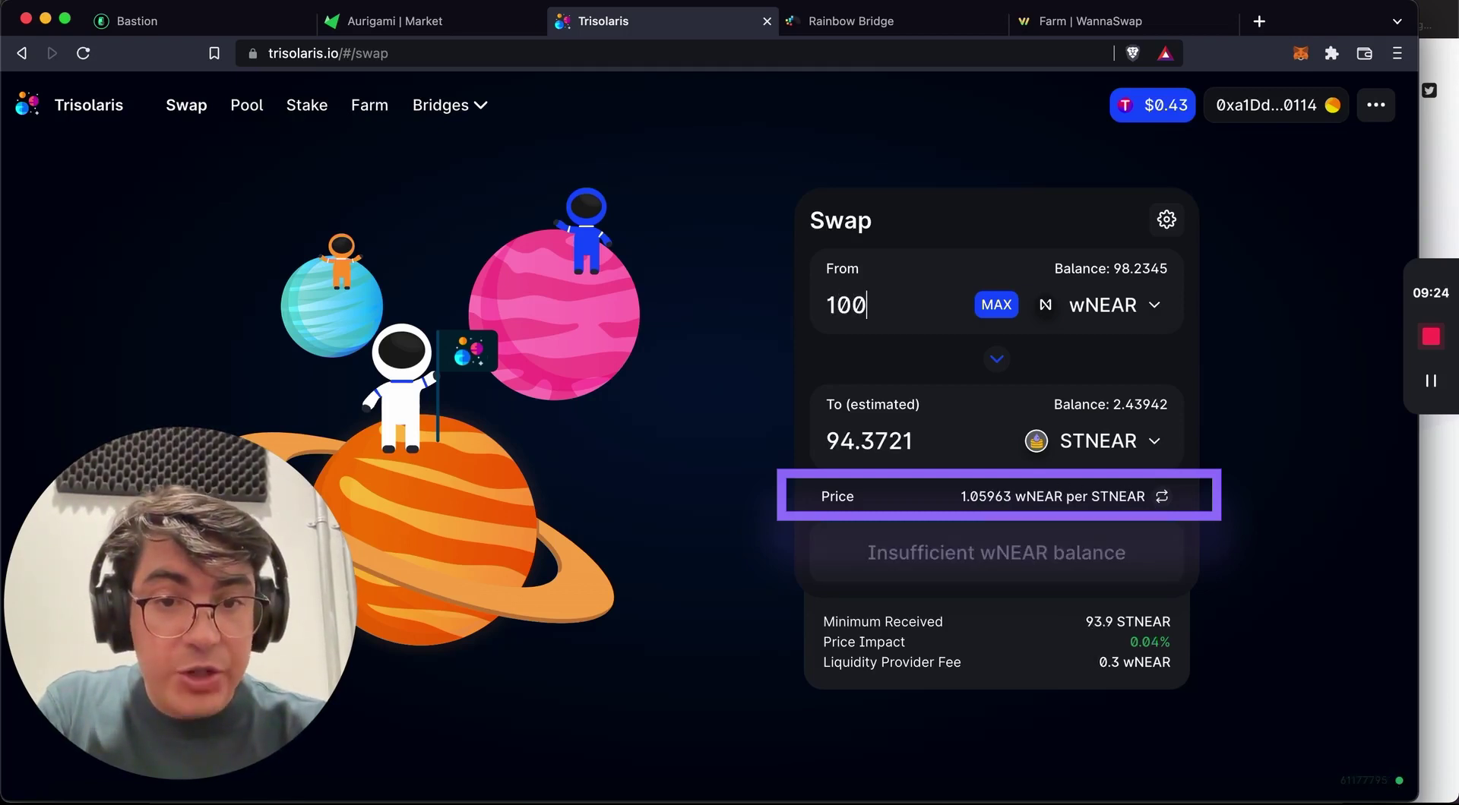
text(000000)
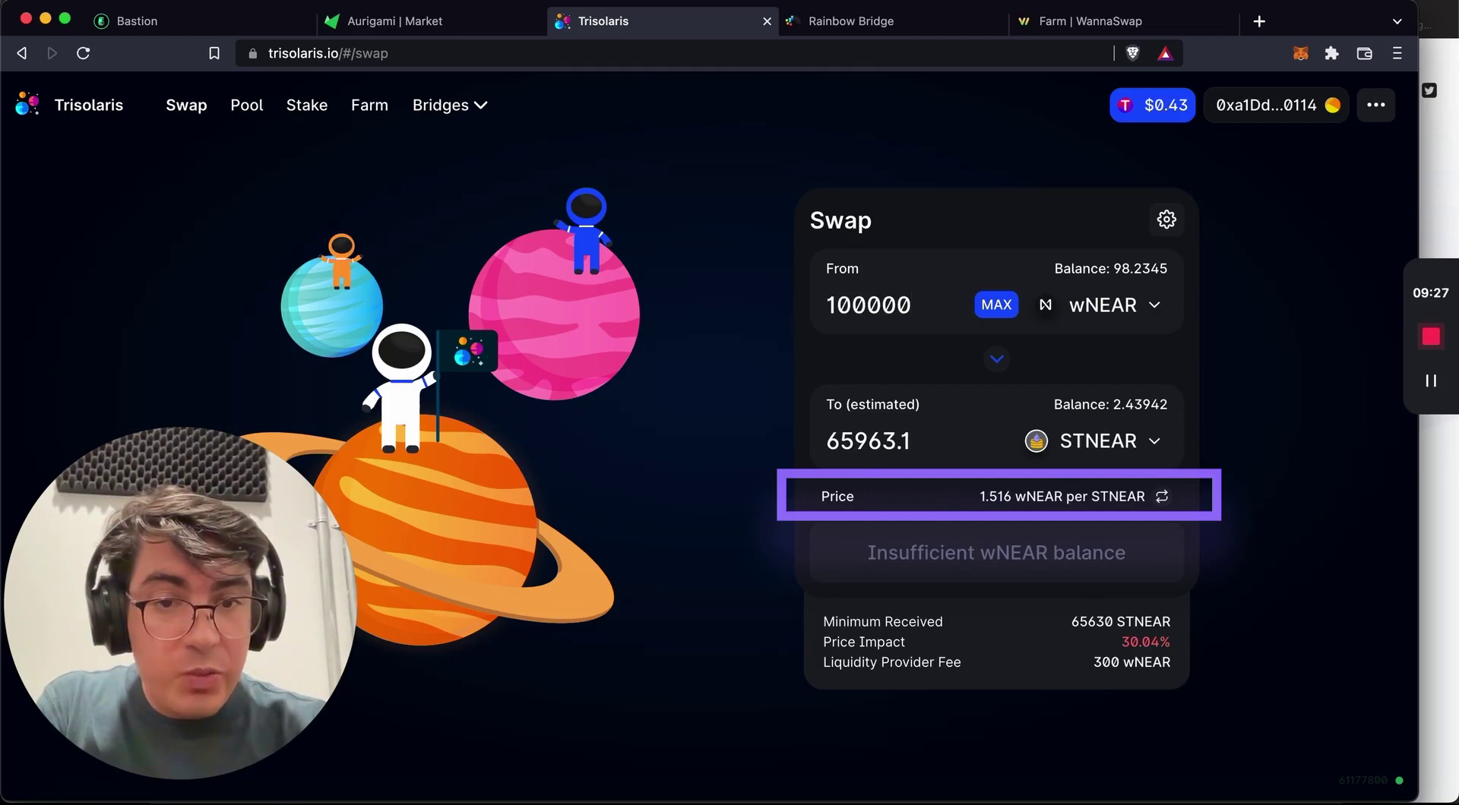
key(BackSpace)
key(BackSpace)
key(BackSpace)
key(BackSpace)
key(BackSpace)
key(BackSpace)
key(BackSpace)
key(BackSpace)
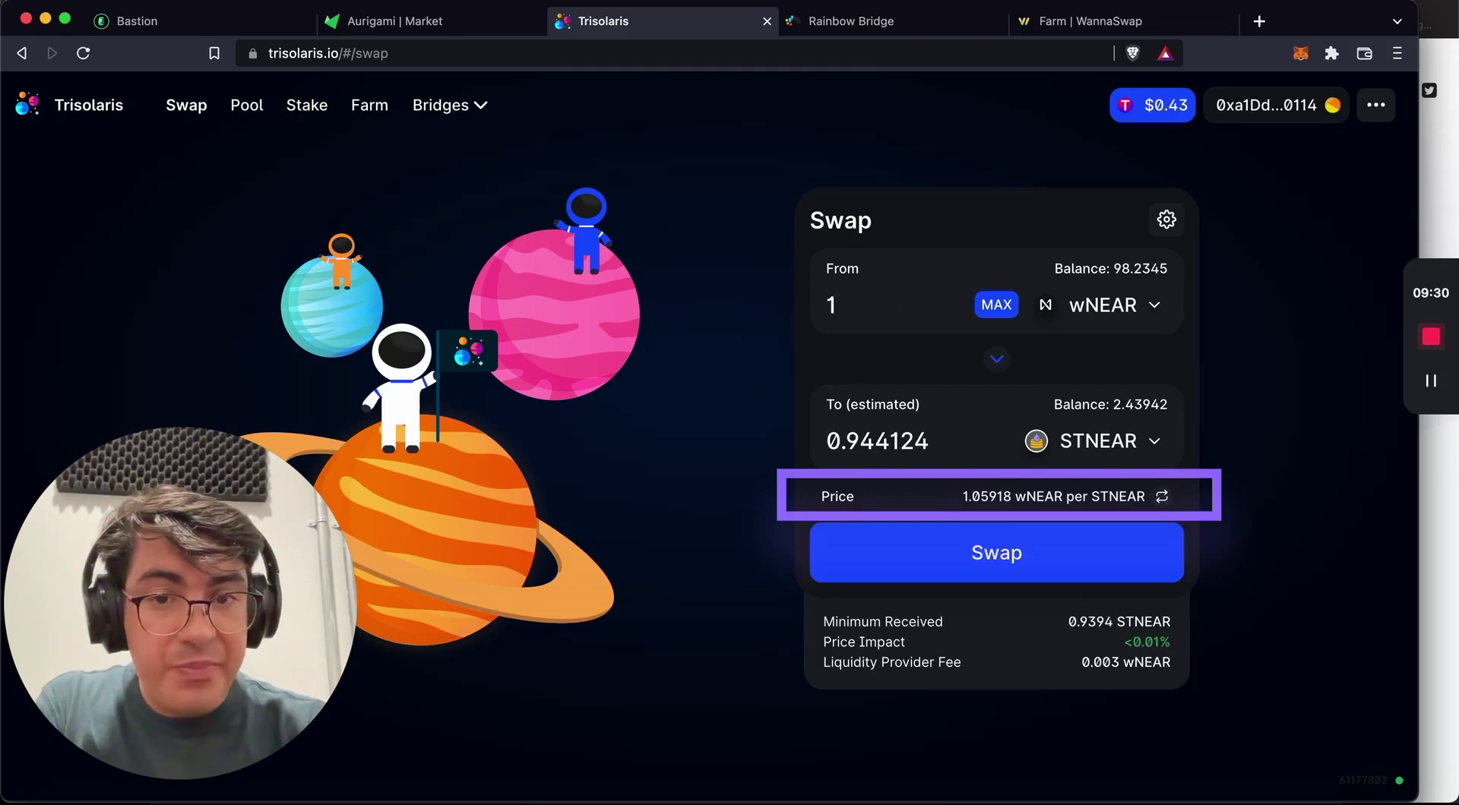
text(1)
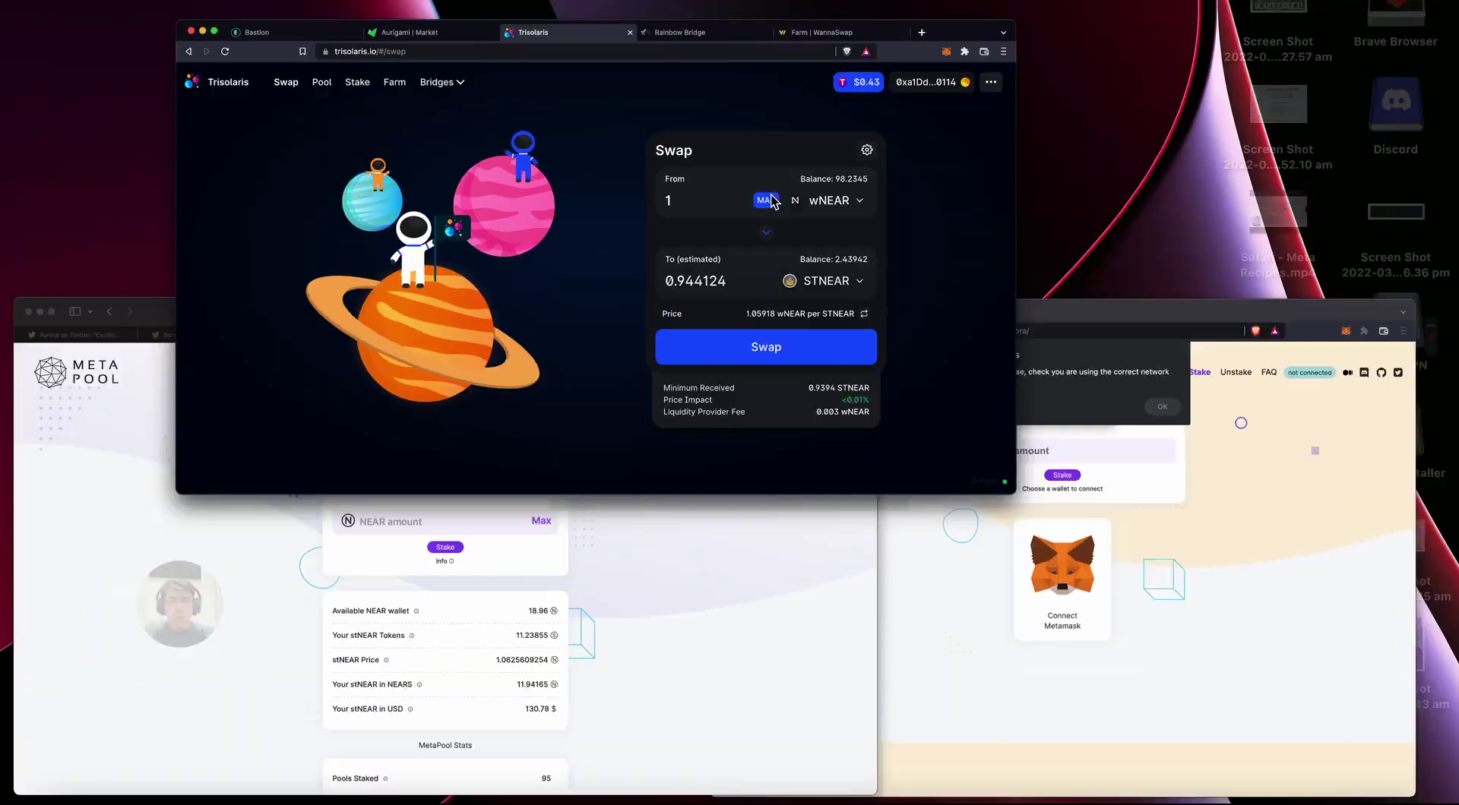
Switch to the Meta Pool staking page and check its stNEAR price against the swap price.
key(ctrl+Up)
click(508, 541)
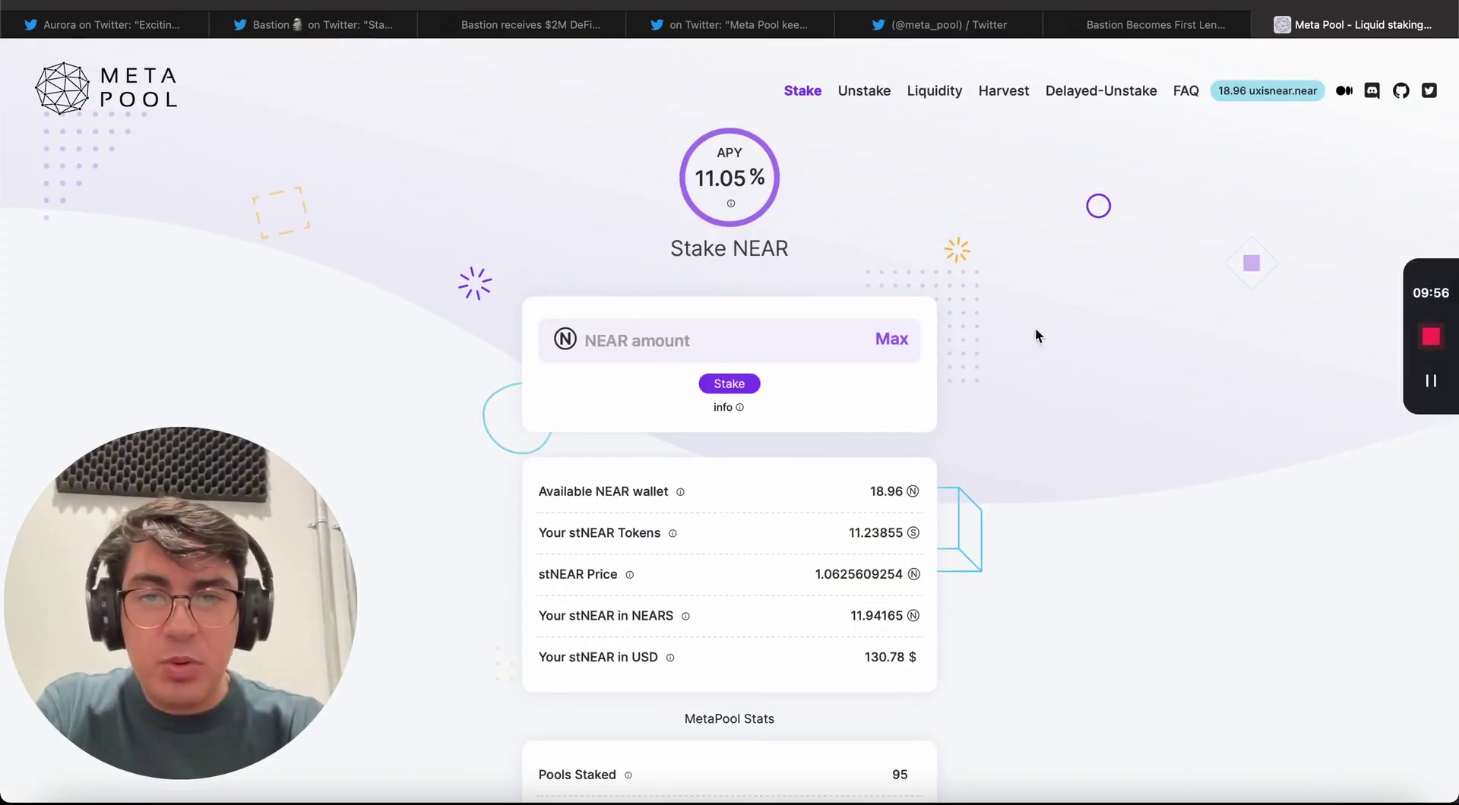
scroll(981, 576, down, 2)
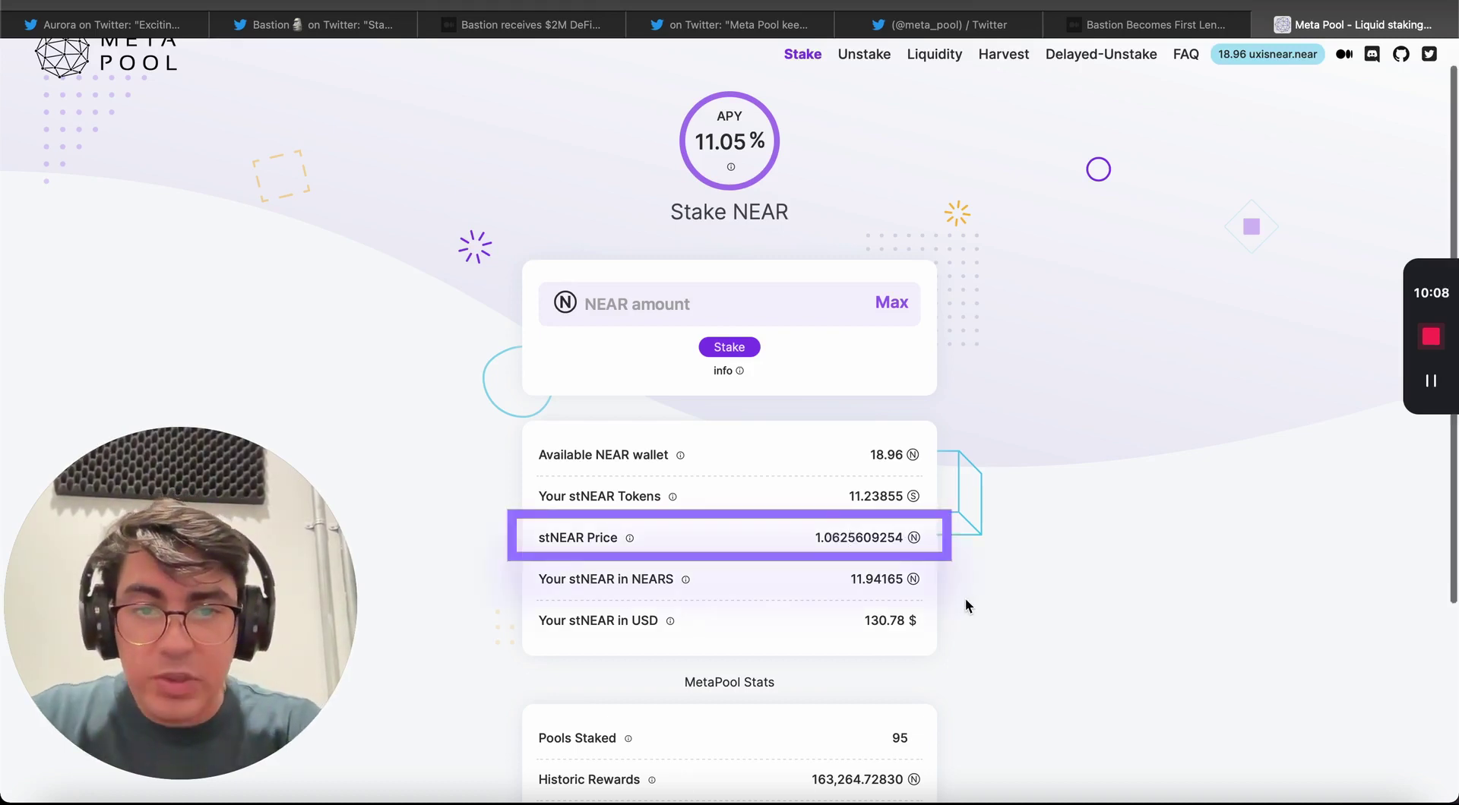
scroll(965, 599, up, 1)
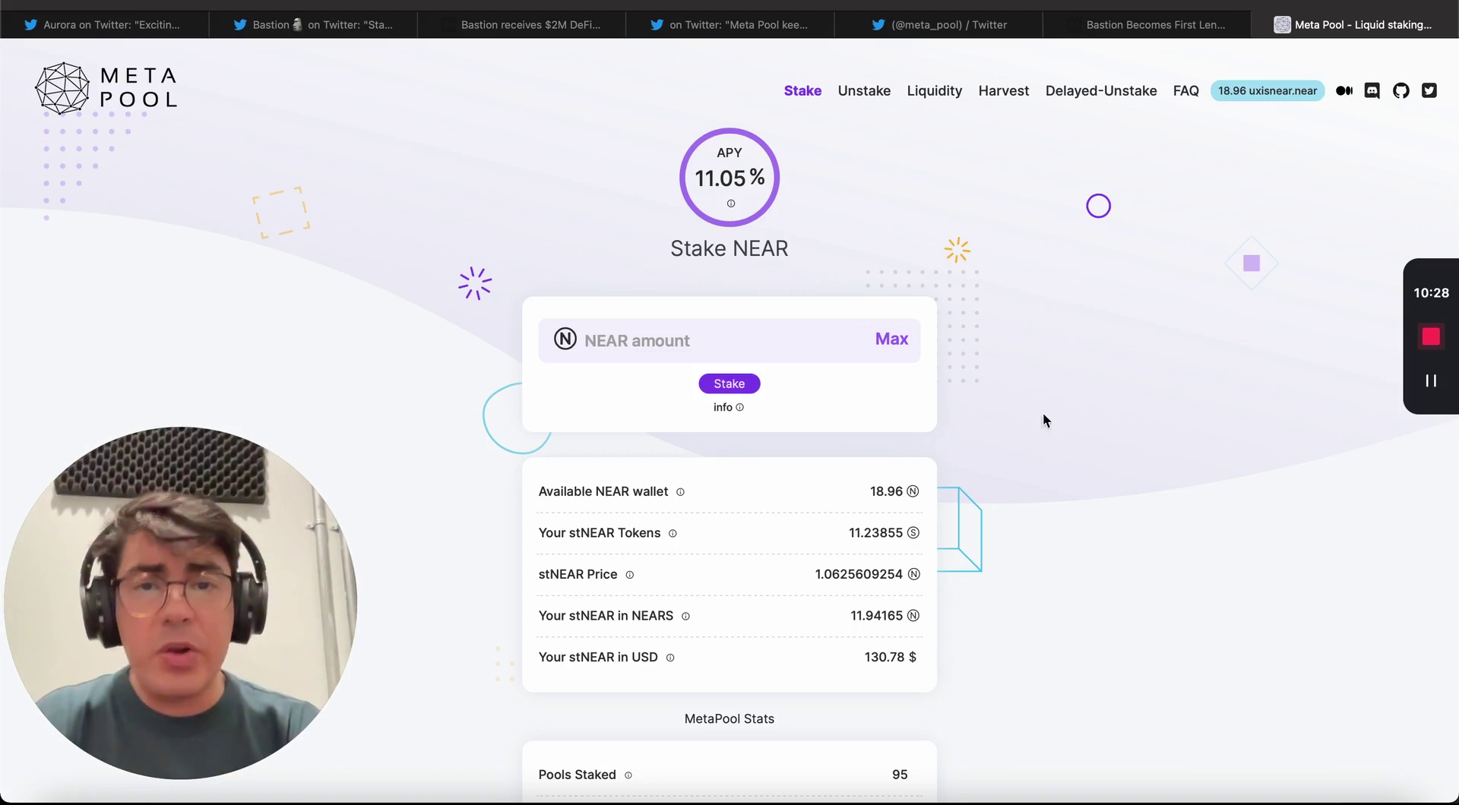
click(828, 351)
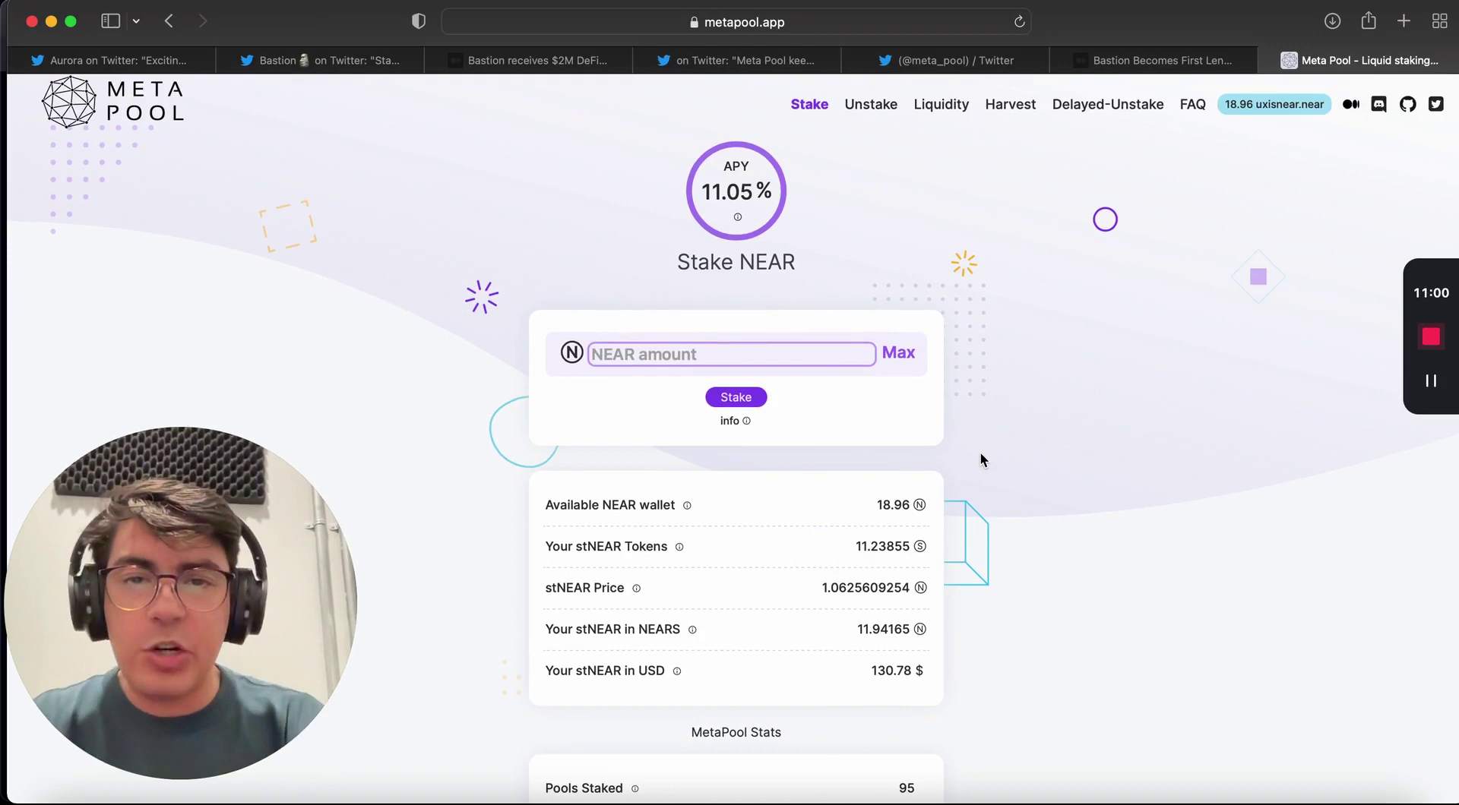
Switch to Rainbow Bridge and choose NEAR as the network to transfer from, with Aurora as the destination.
key(ctrl+Up)
click(878, 76)
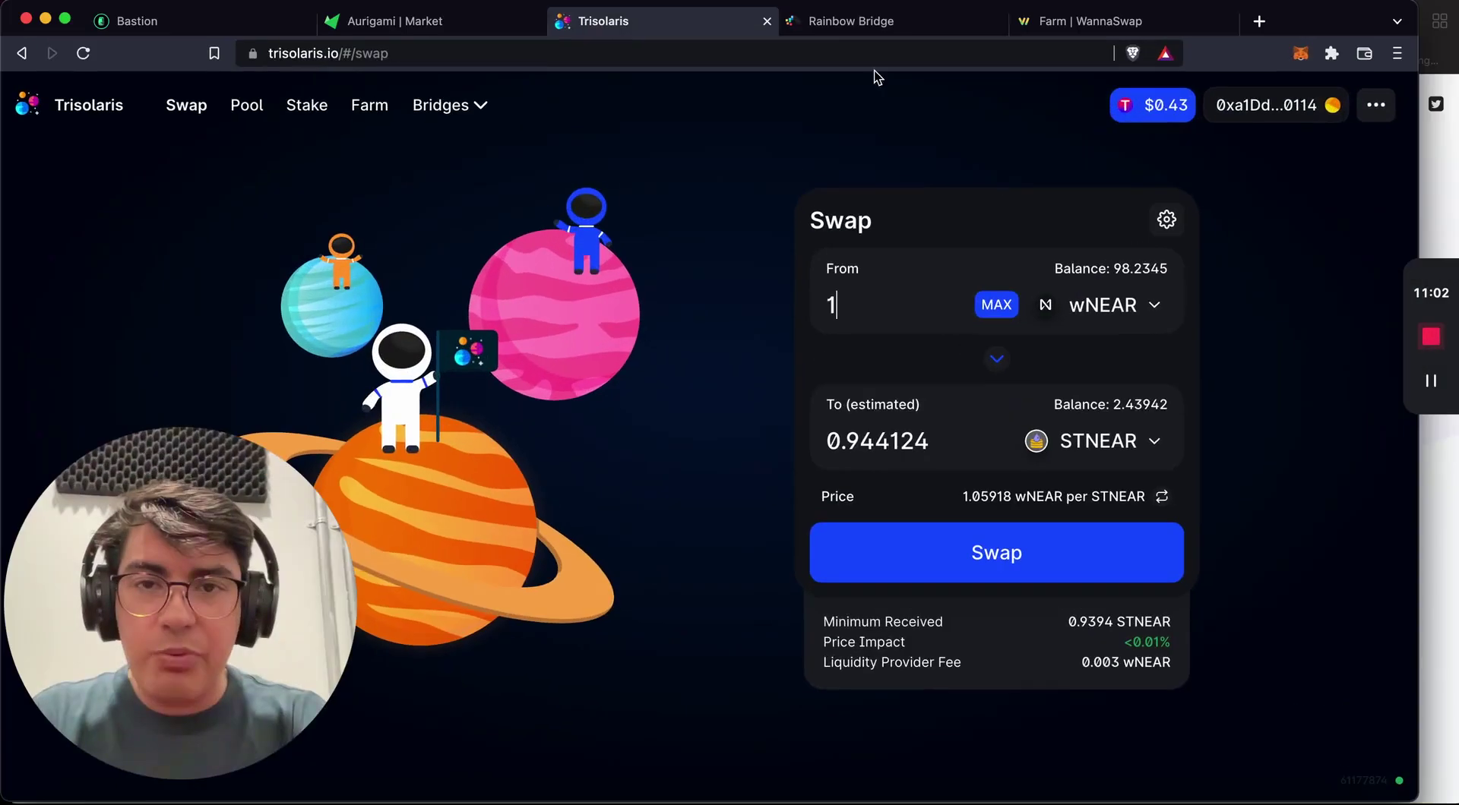
click(887, 25)
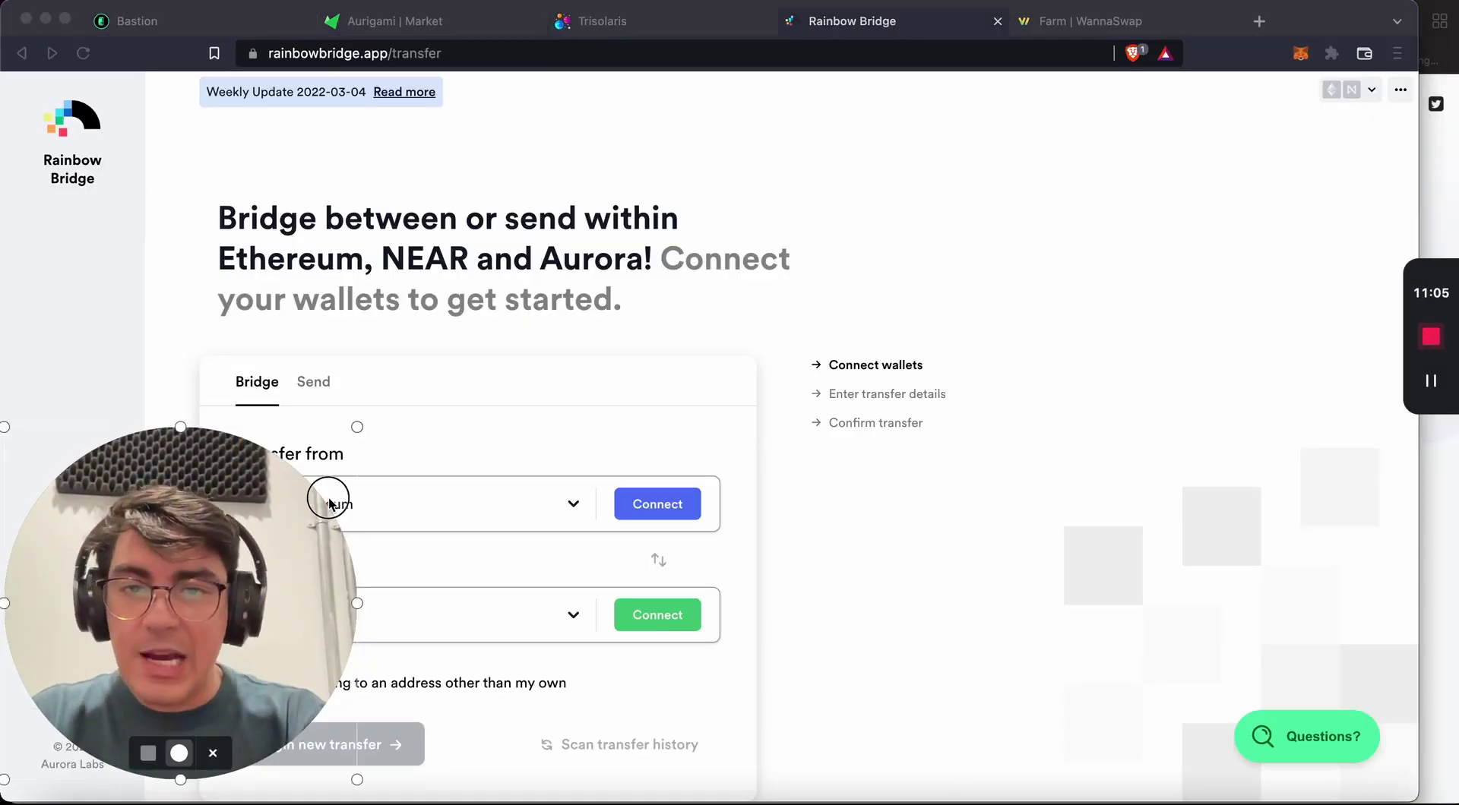
scroll(326, 495, down, 1)
drag(326, 495, 733, 368)
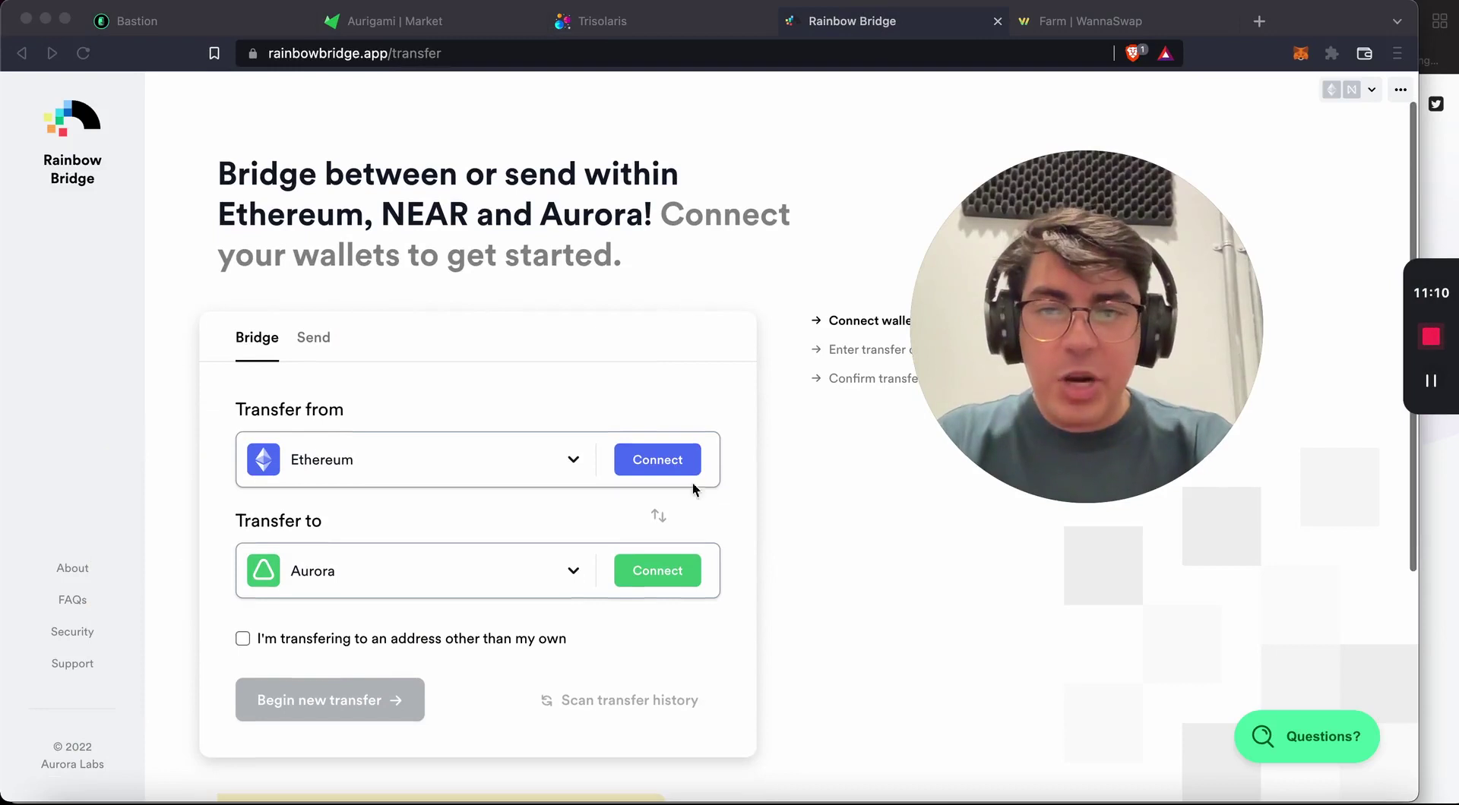
click(573, 460)
click(573, 465)
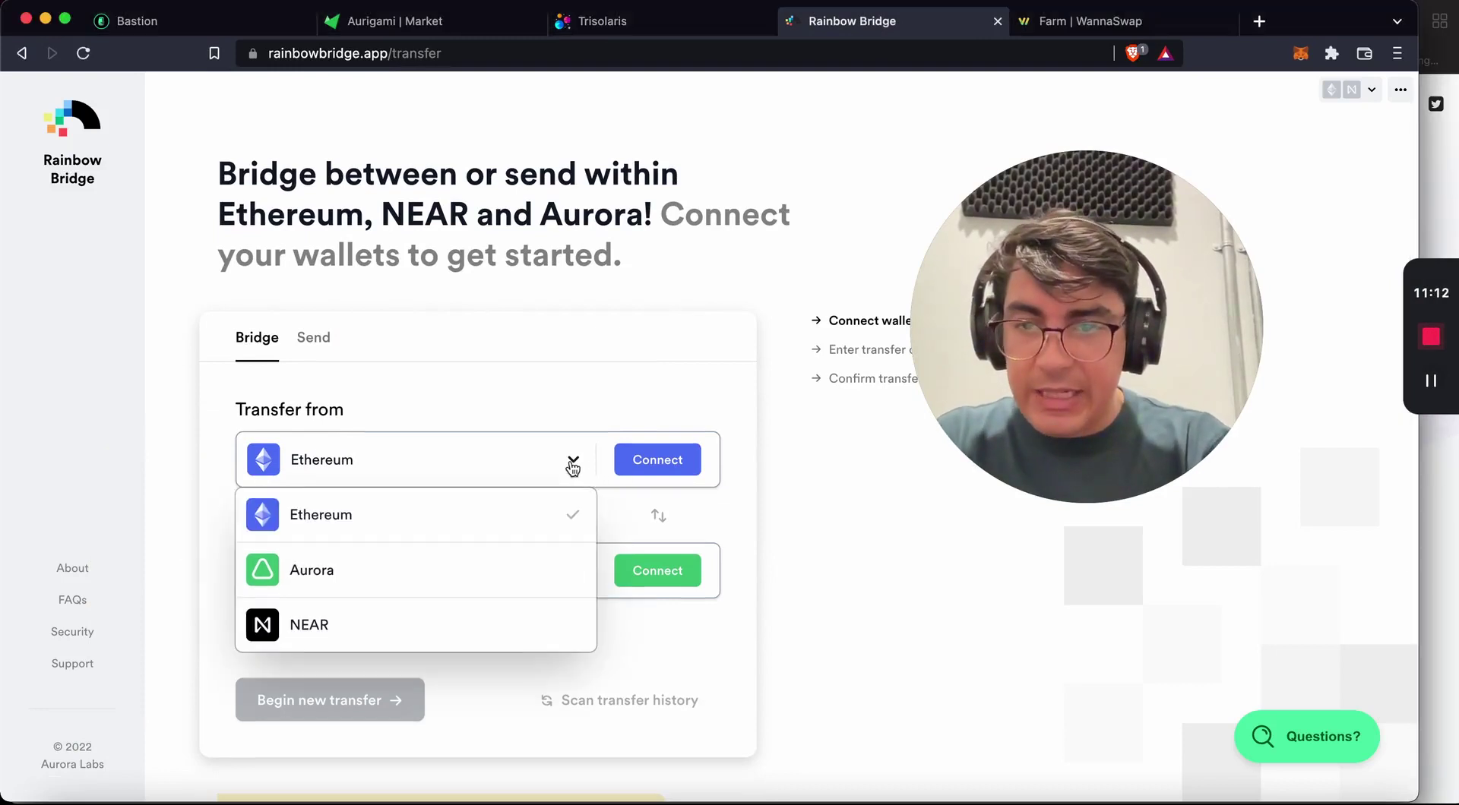
click(459, 614)
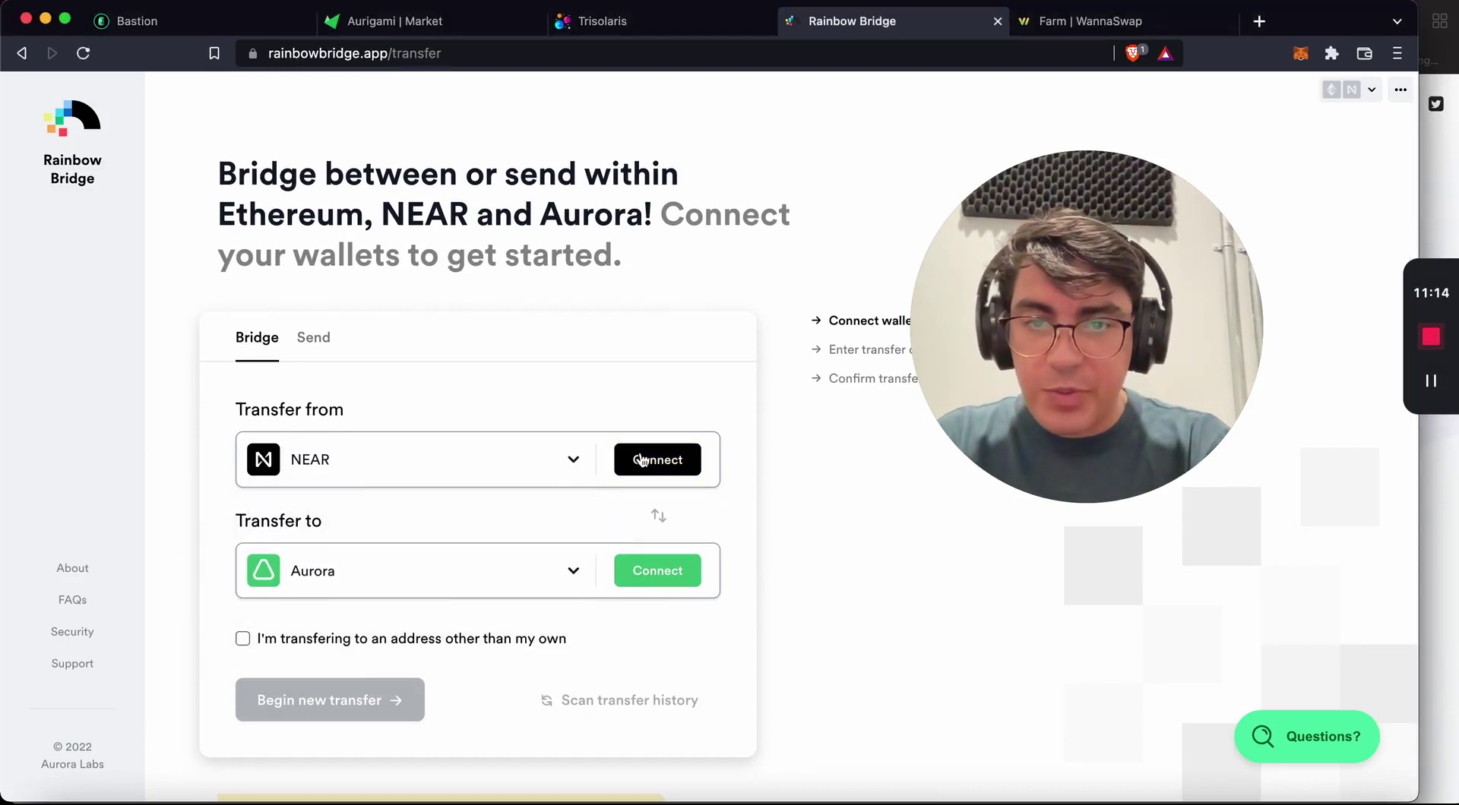
Connect the NEAR and Aurora wallets and begin a new bridge transfer.
click(674, 462)
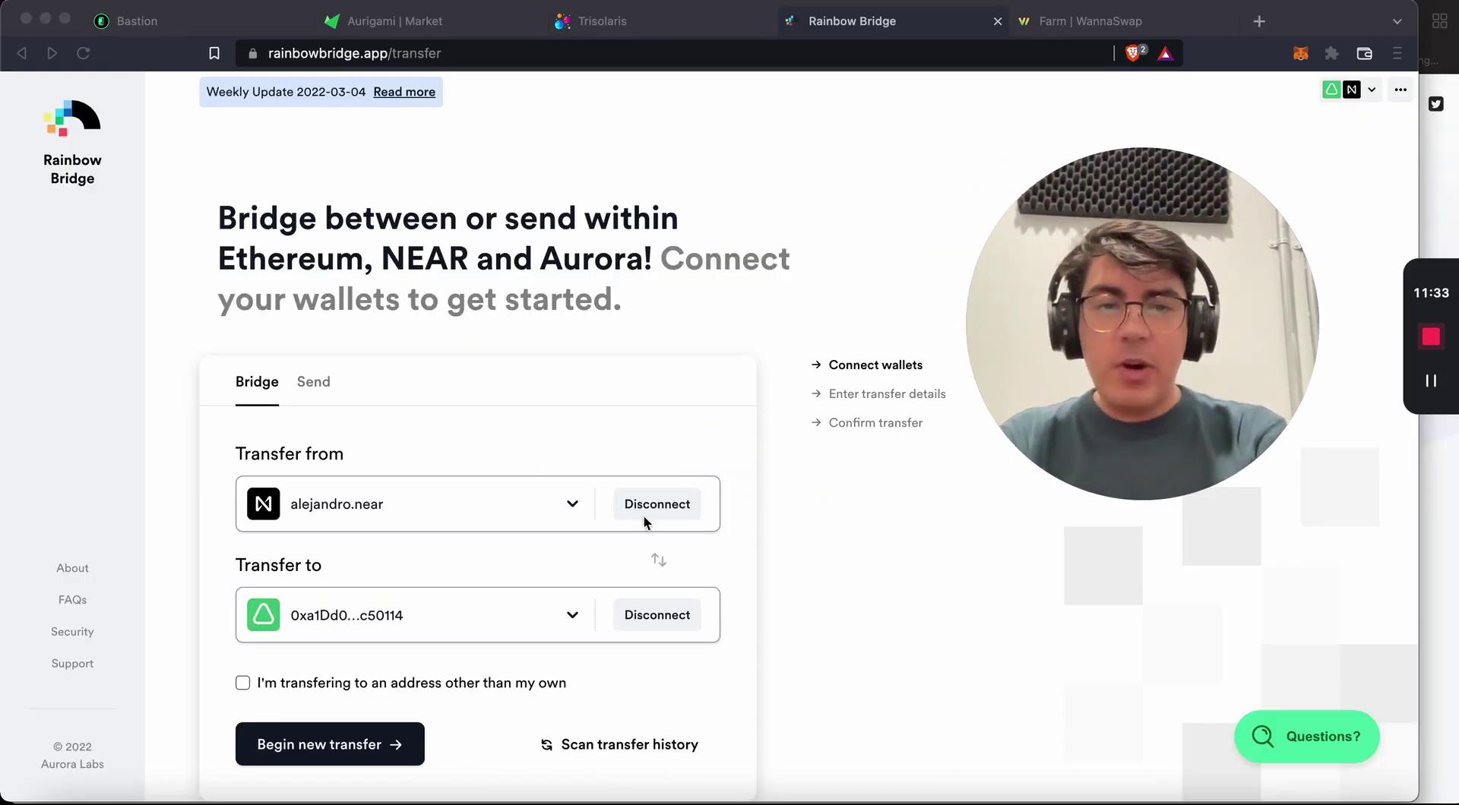
click(295, 752)
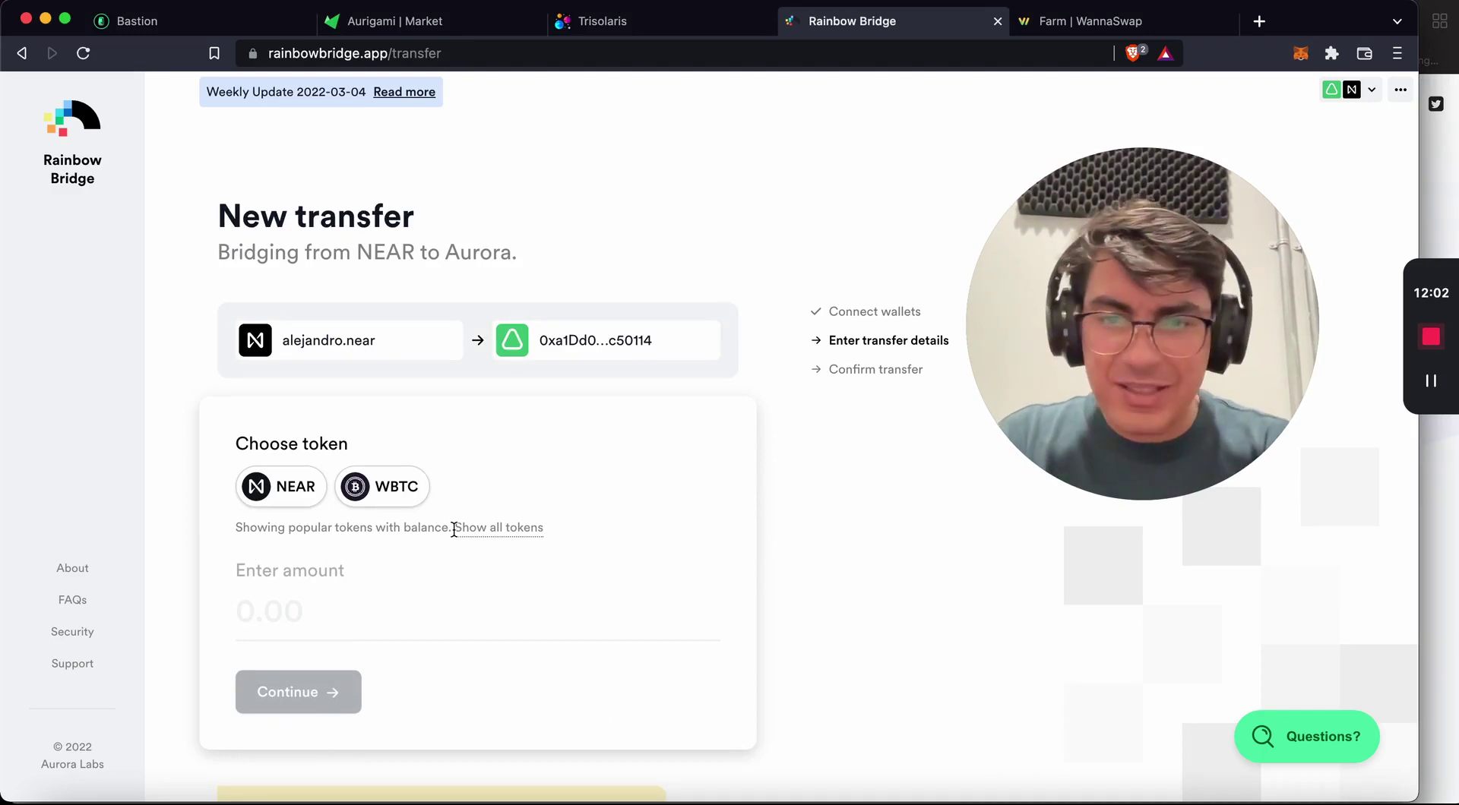
Search the full token list for stnear and choose STNEAR as the token to bridge.
click(499, 528)
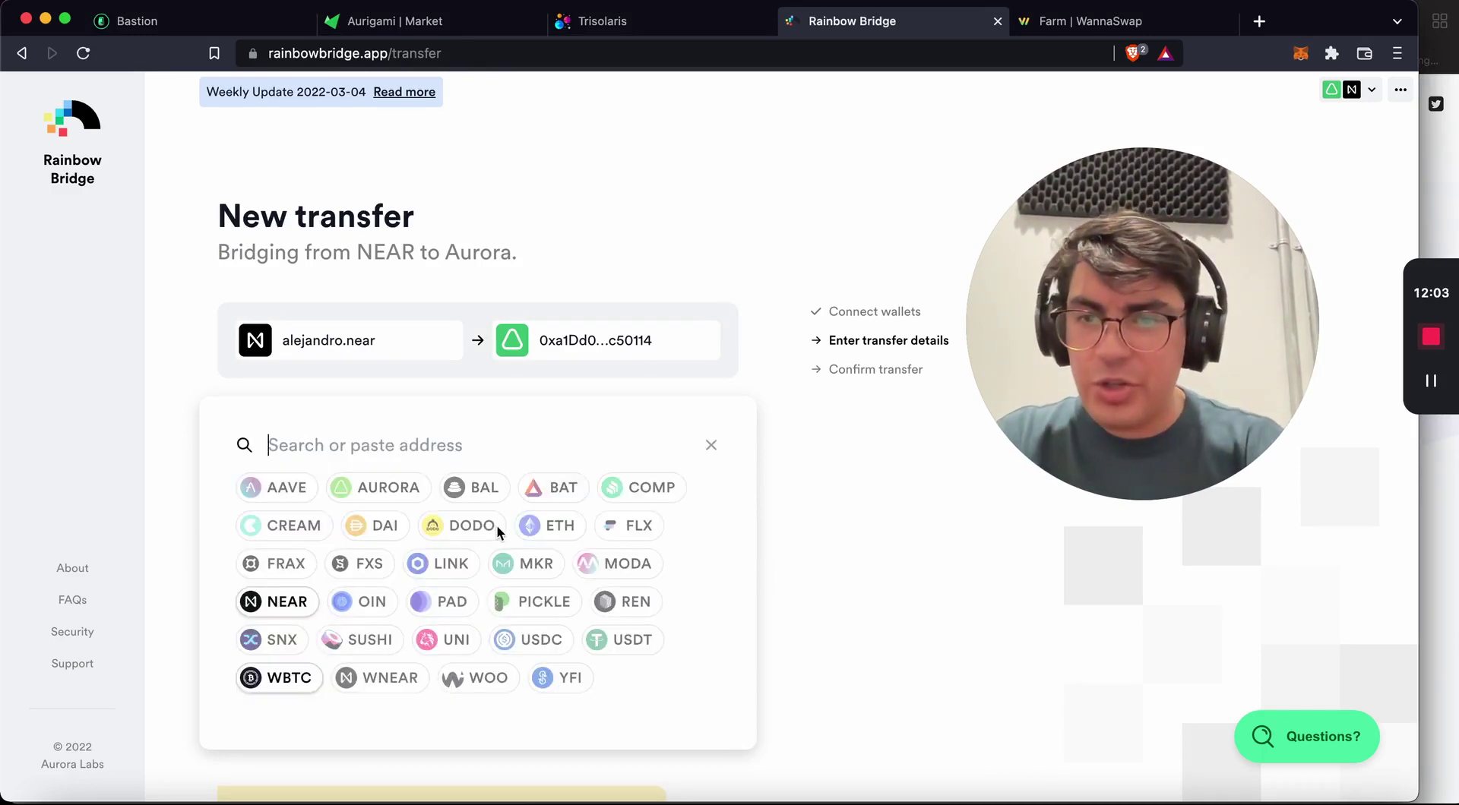
click(444, 442)
text(st)
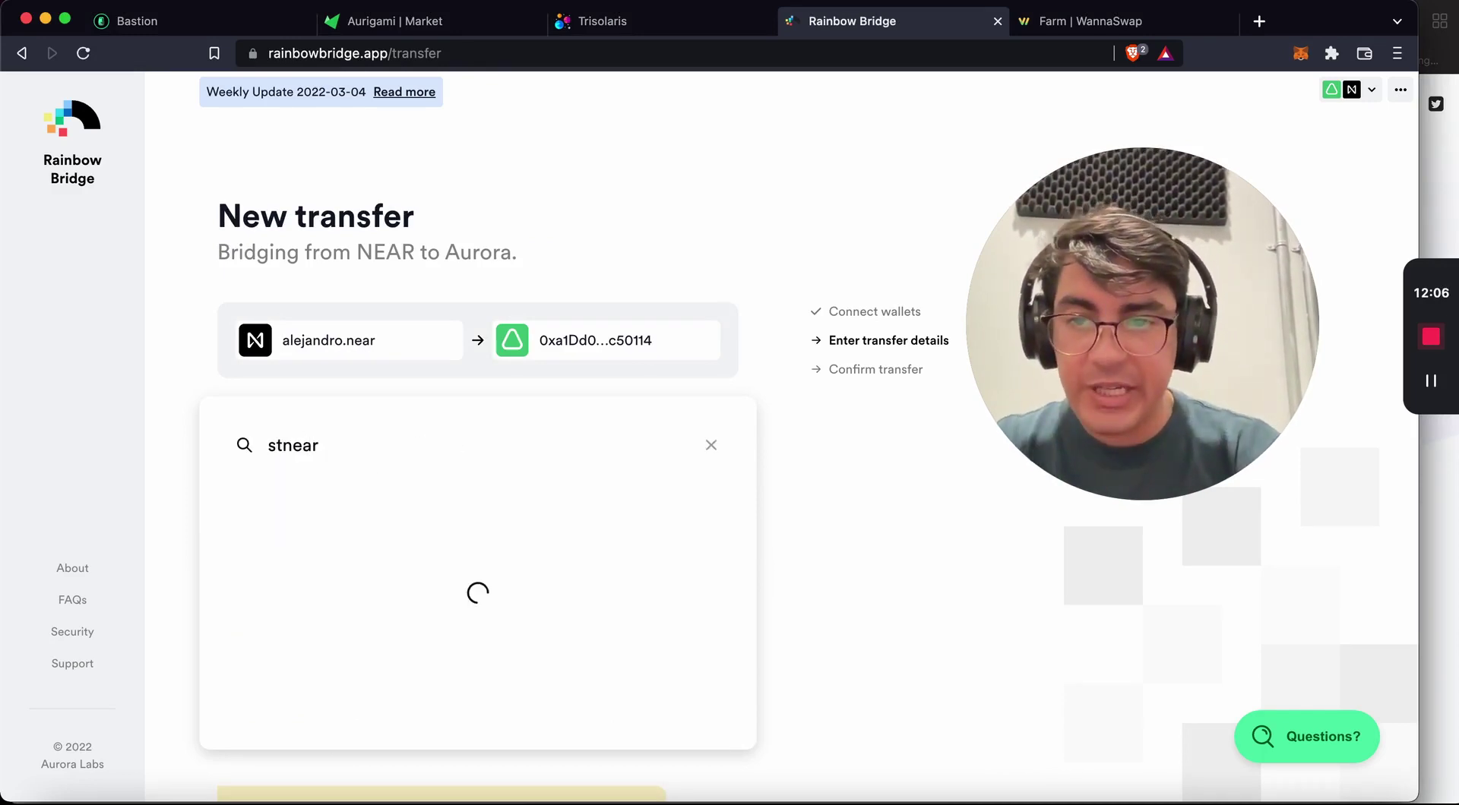
text(near)
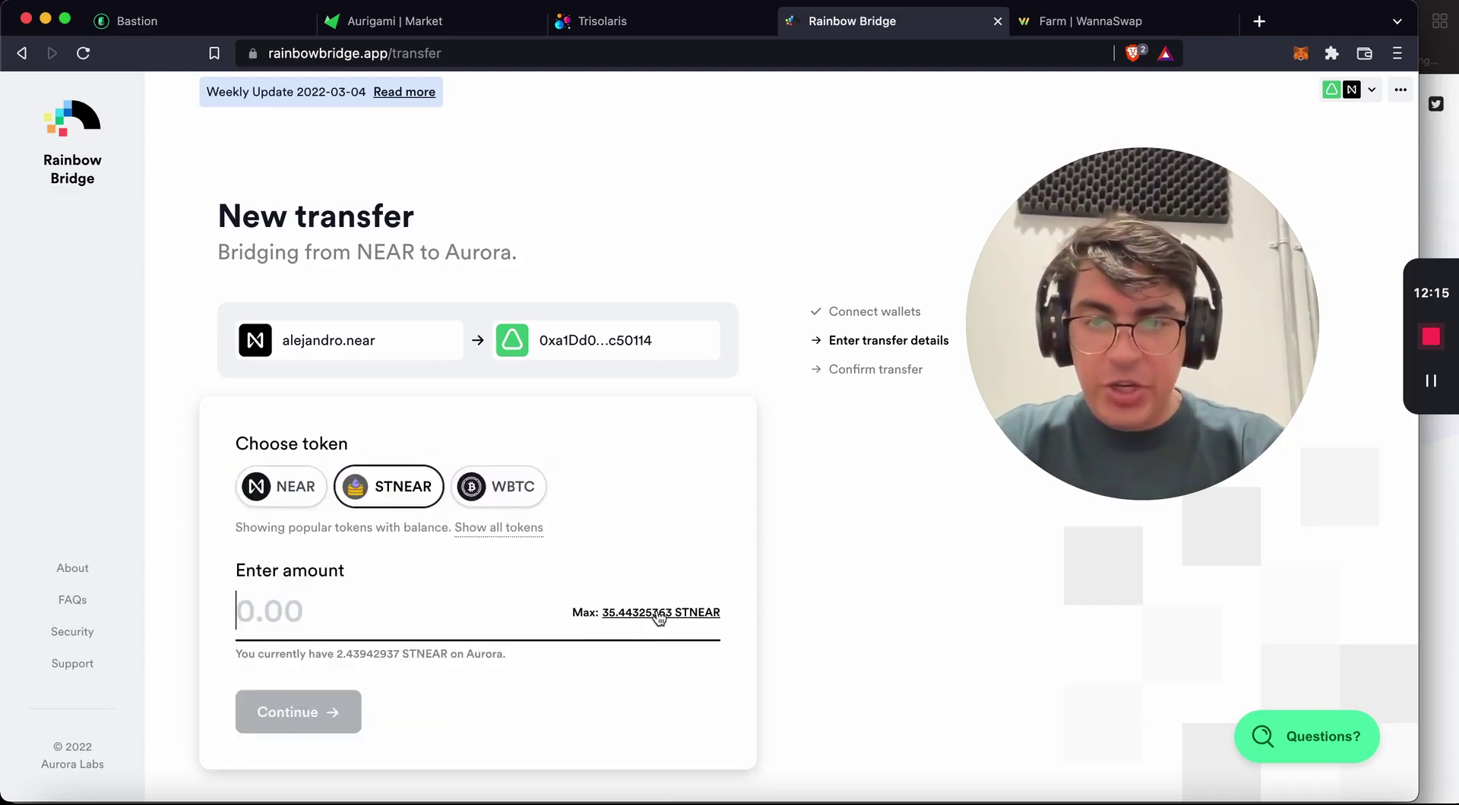
Set the transfer amount to 30 STNEAR and confirm the transfer from NEAR to Aurora.
text(30)
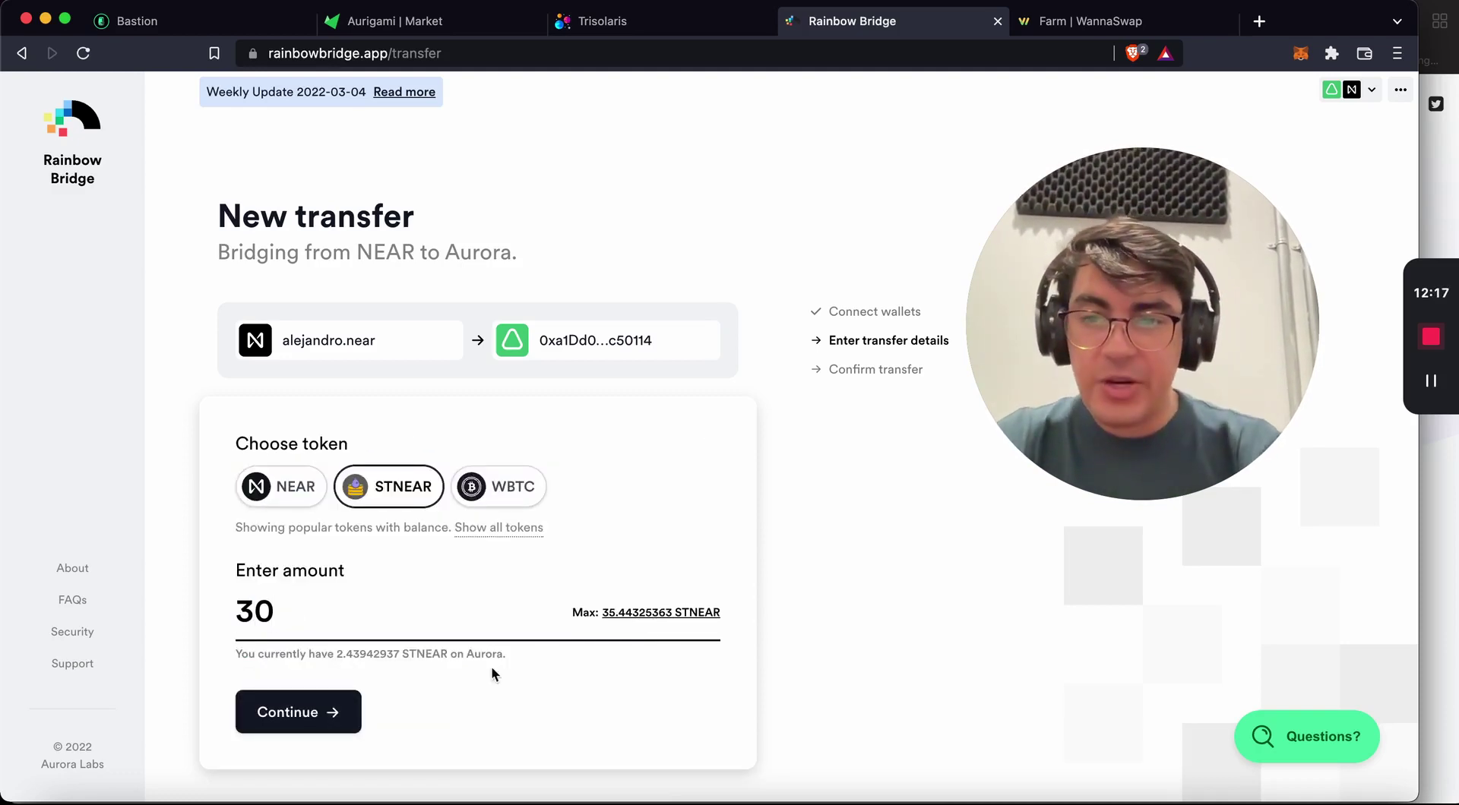
click(316, 714)
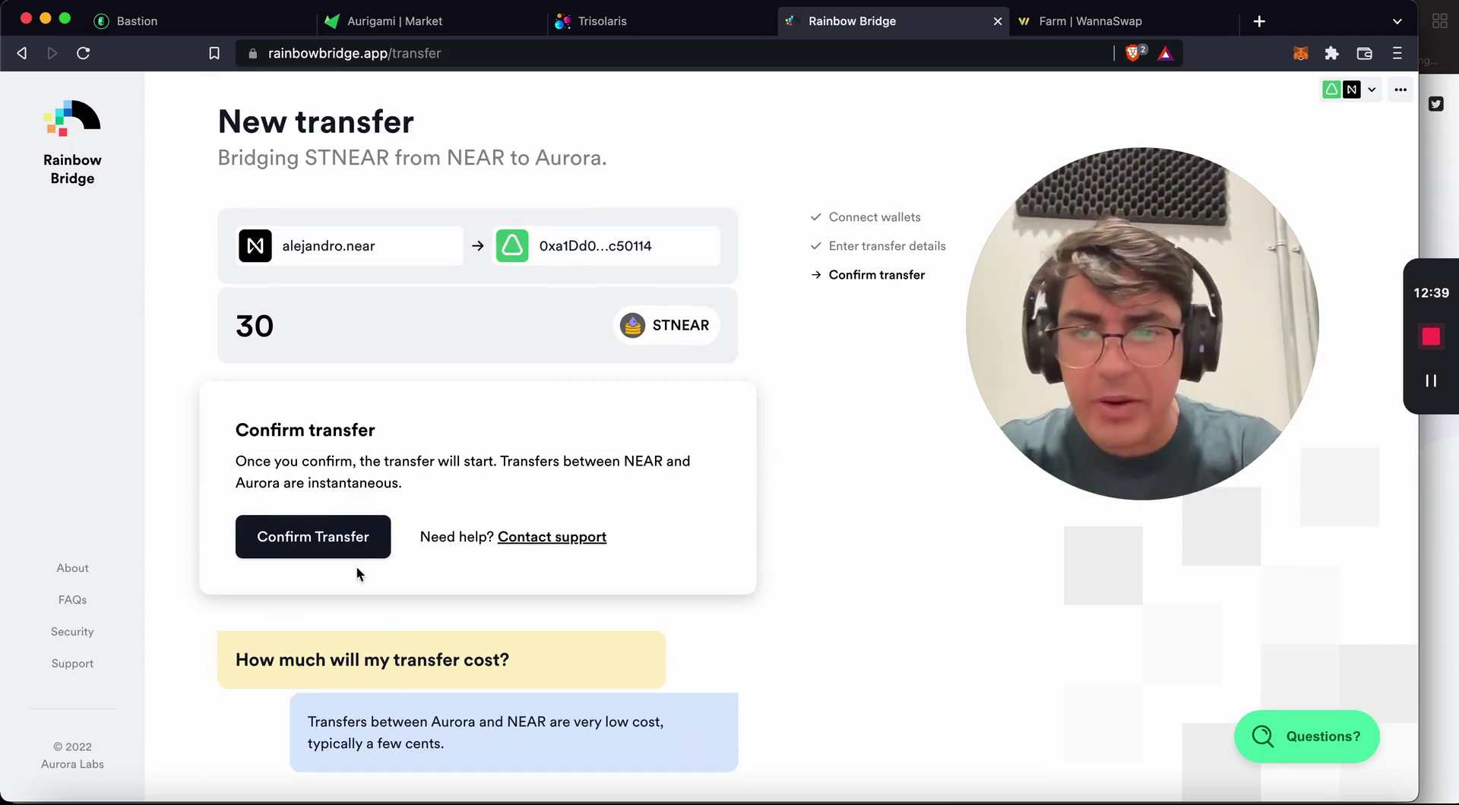
click(354, 535)
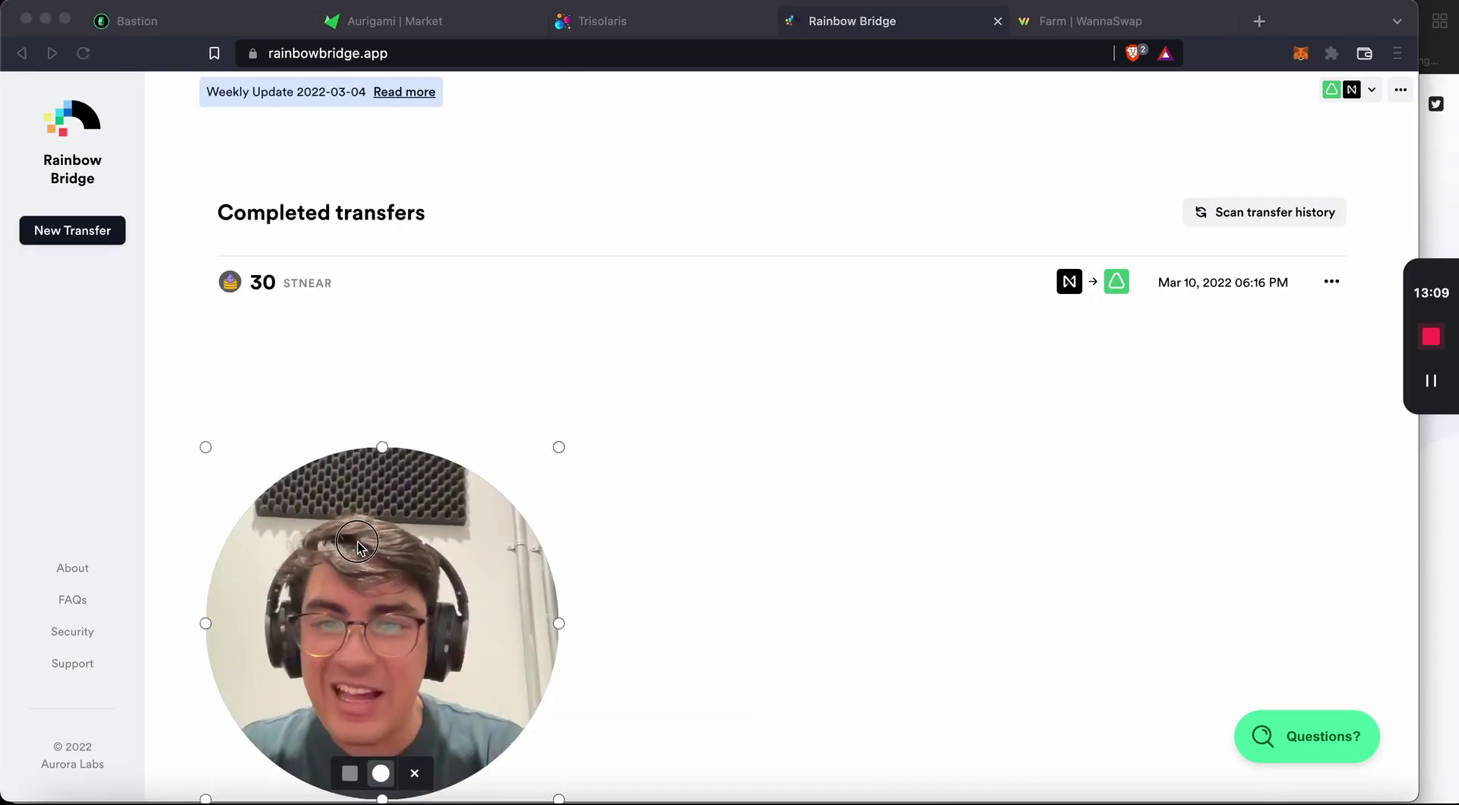
drag(359, 532, 284, 524)
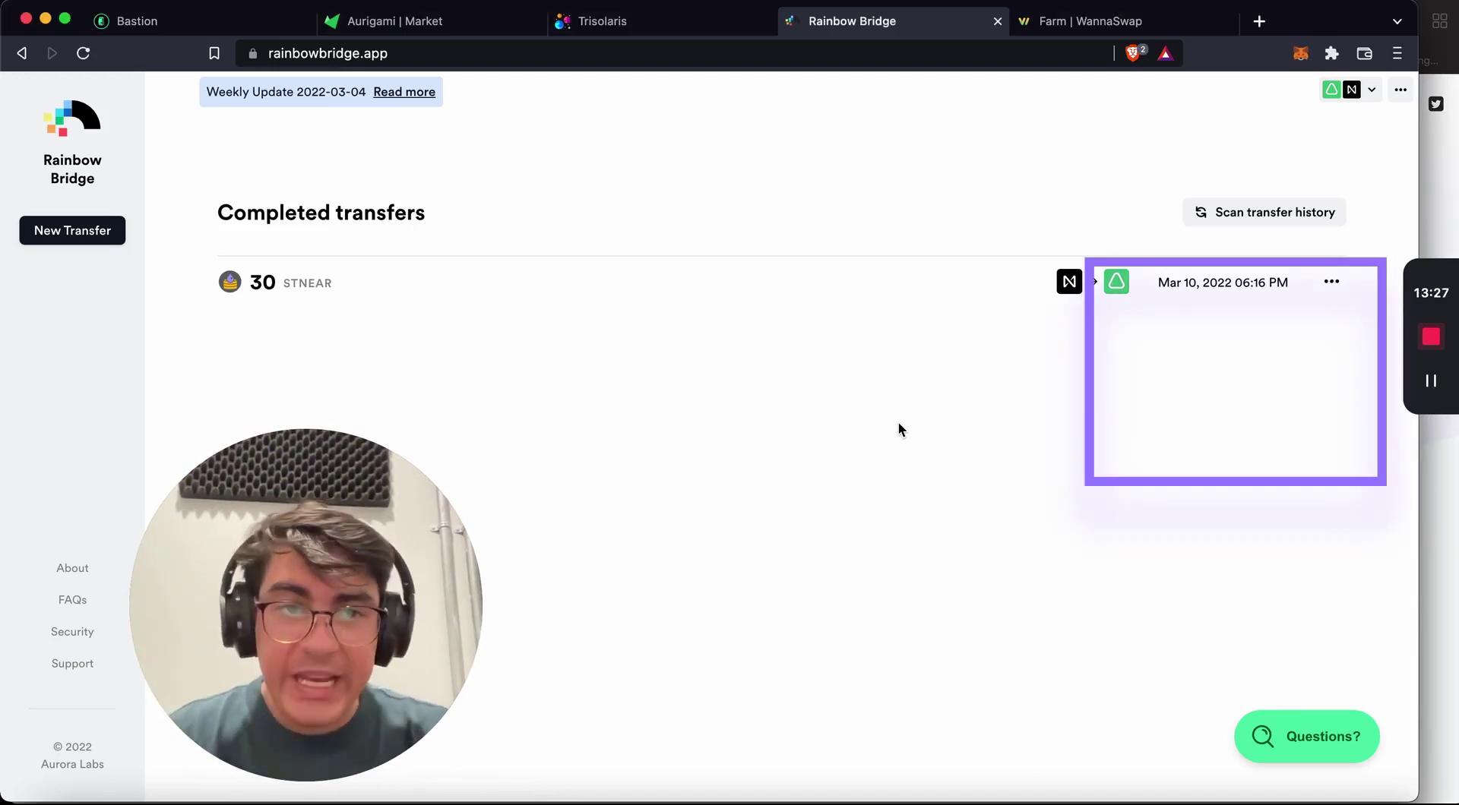
Add STNEAR to MetaMask from the completed transfer's options, and review the option to copy its Aurora address.
click(1331, 282)
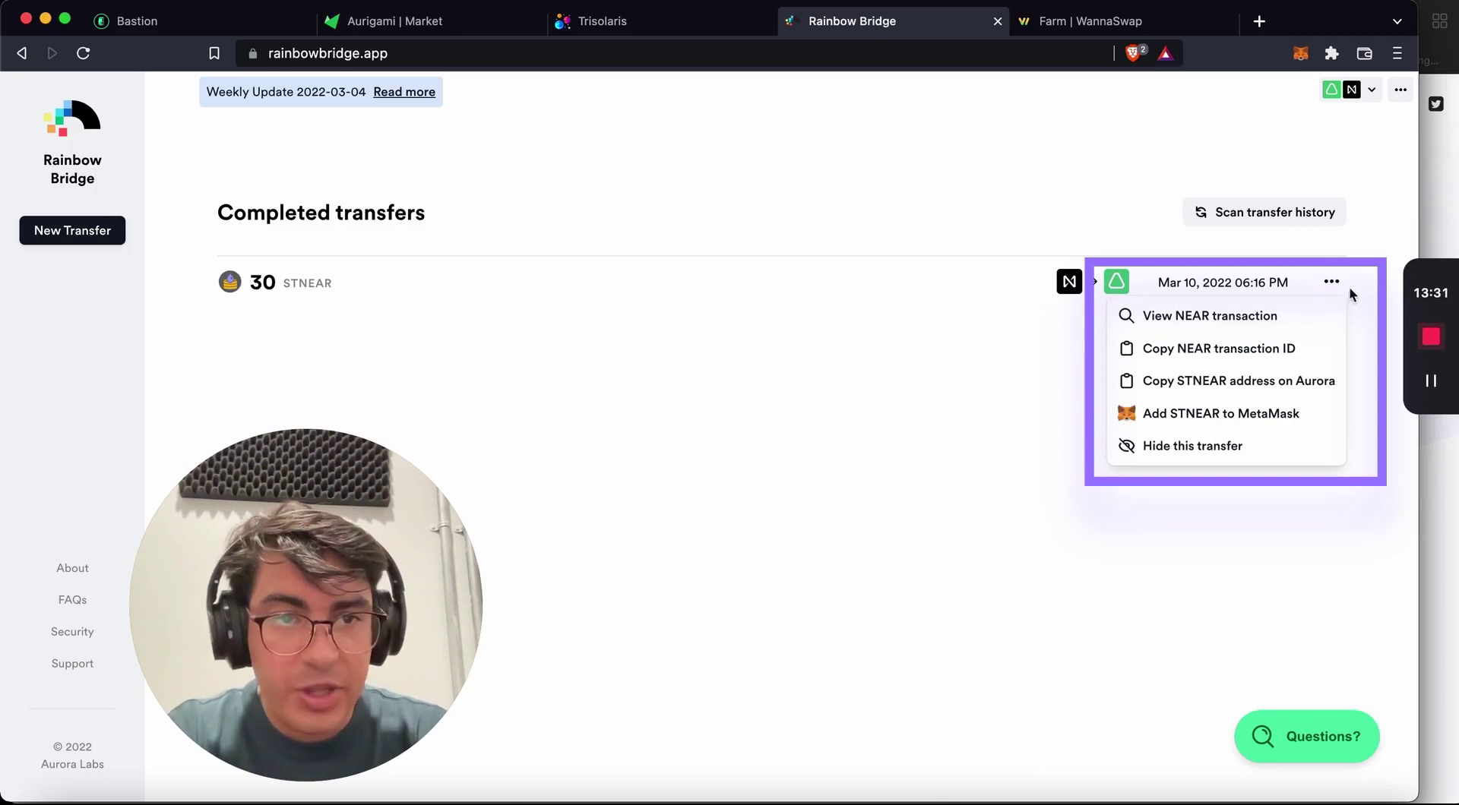
click(1310, 417)
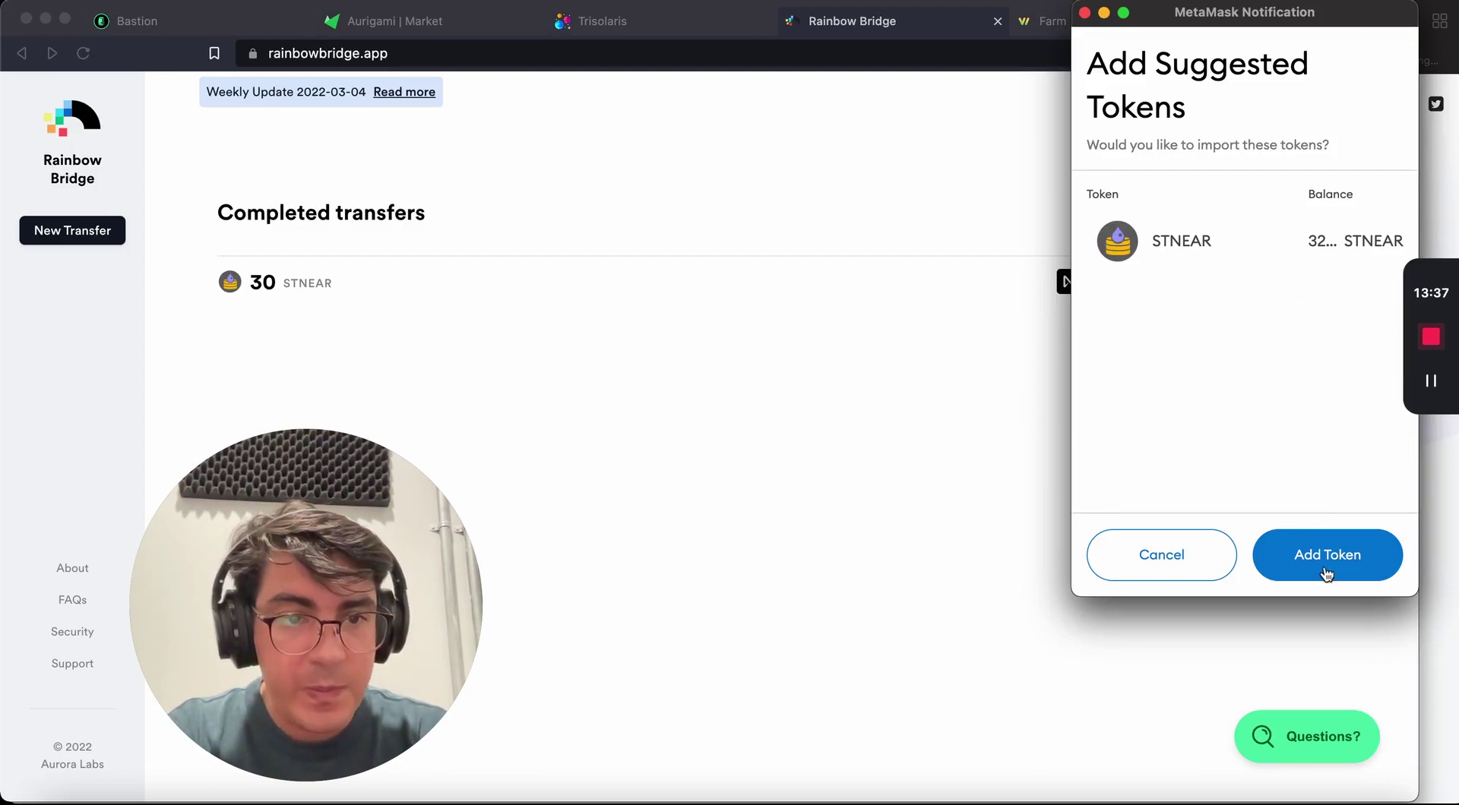
click(1326, 574)
click(1331, 282)
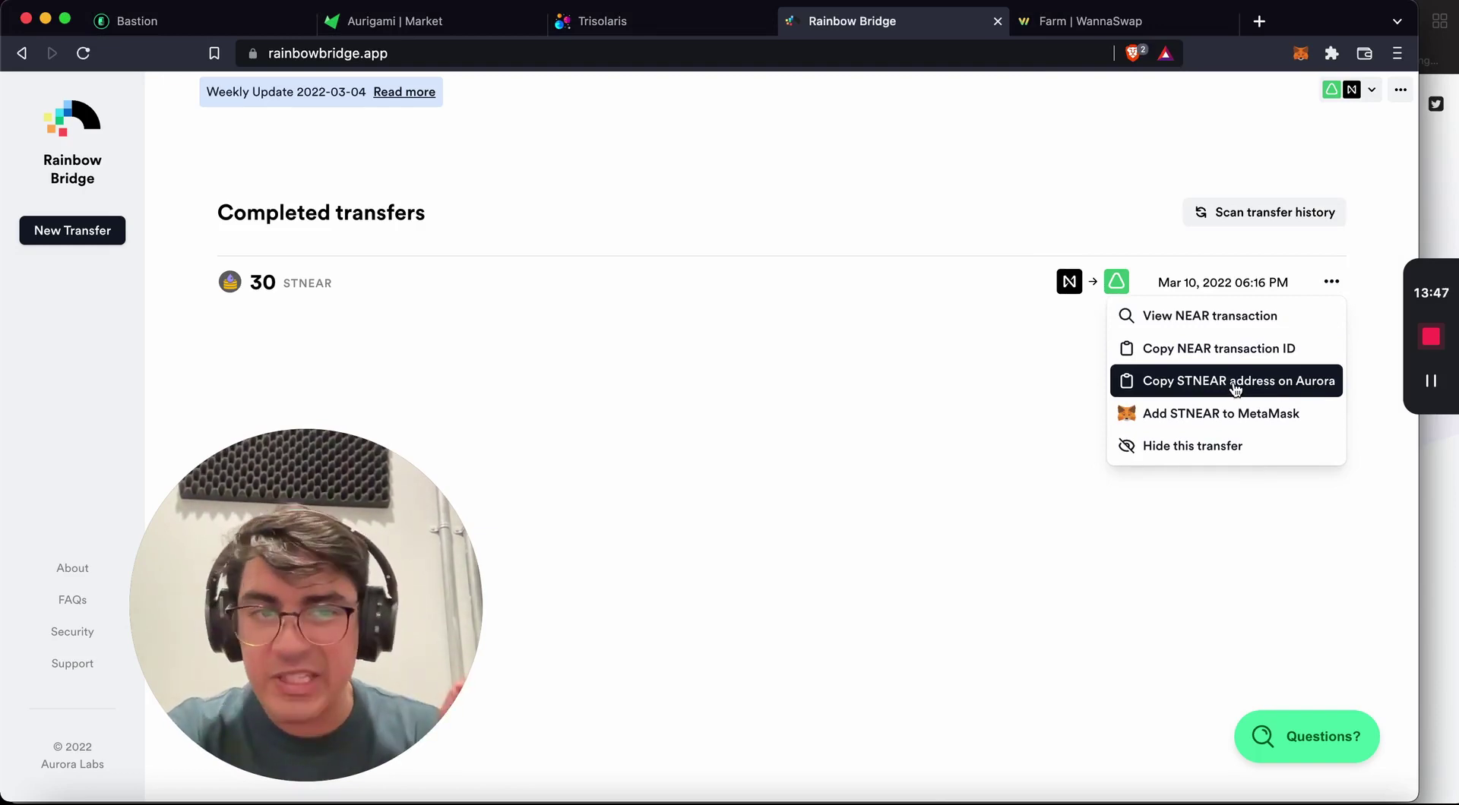
click(915, 409)
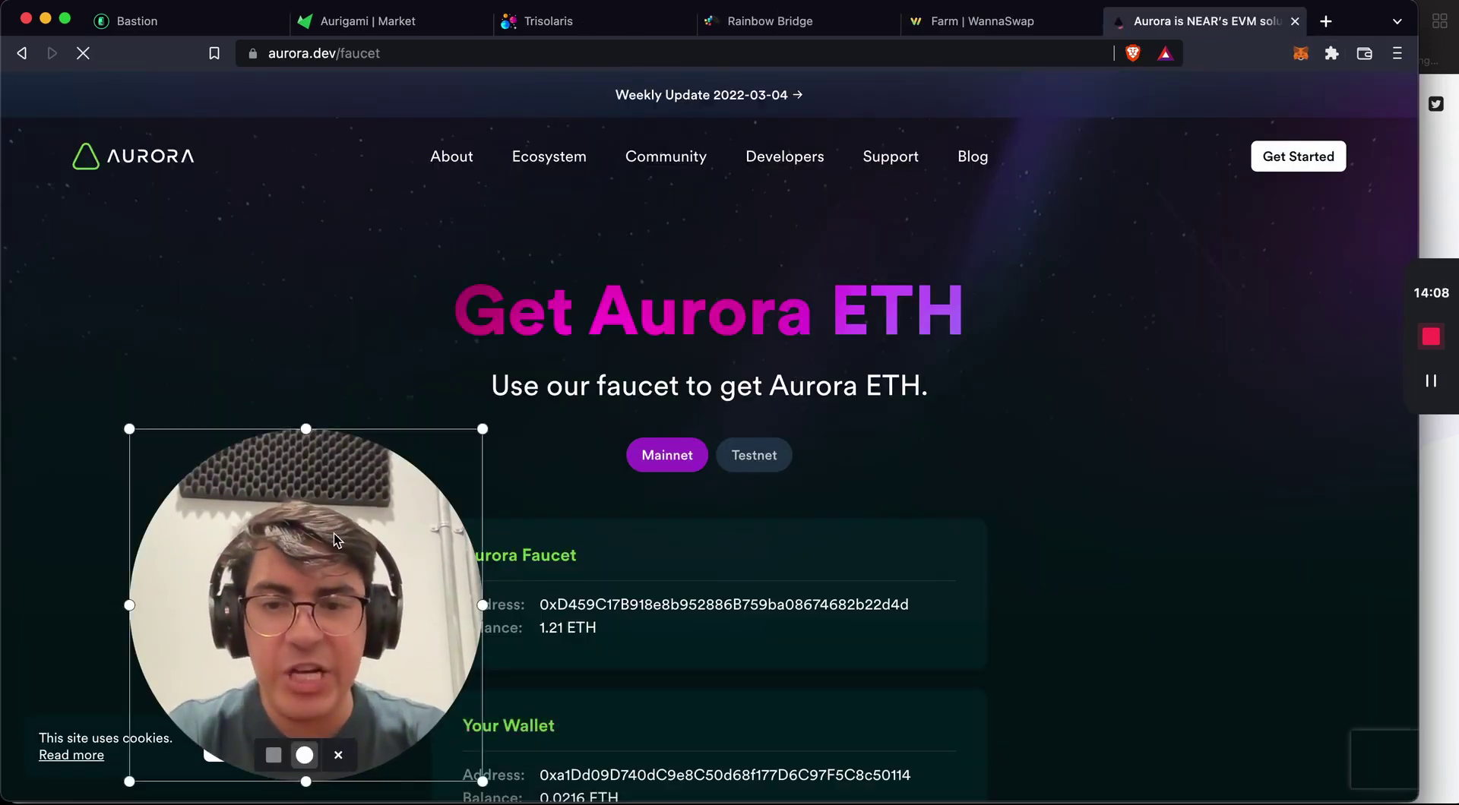
Examine the Aurora faucet page on Mainnet, including the faucet and wallet balances and the 0.0005 ETH request option.
drag(334, 534, 1252, 326)
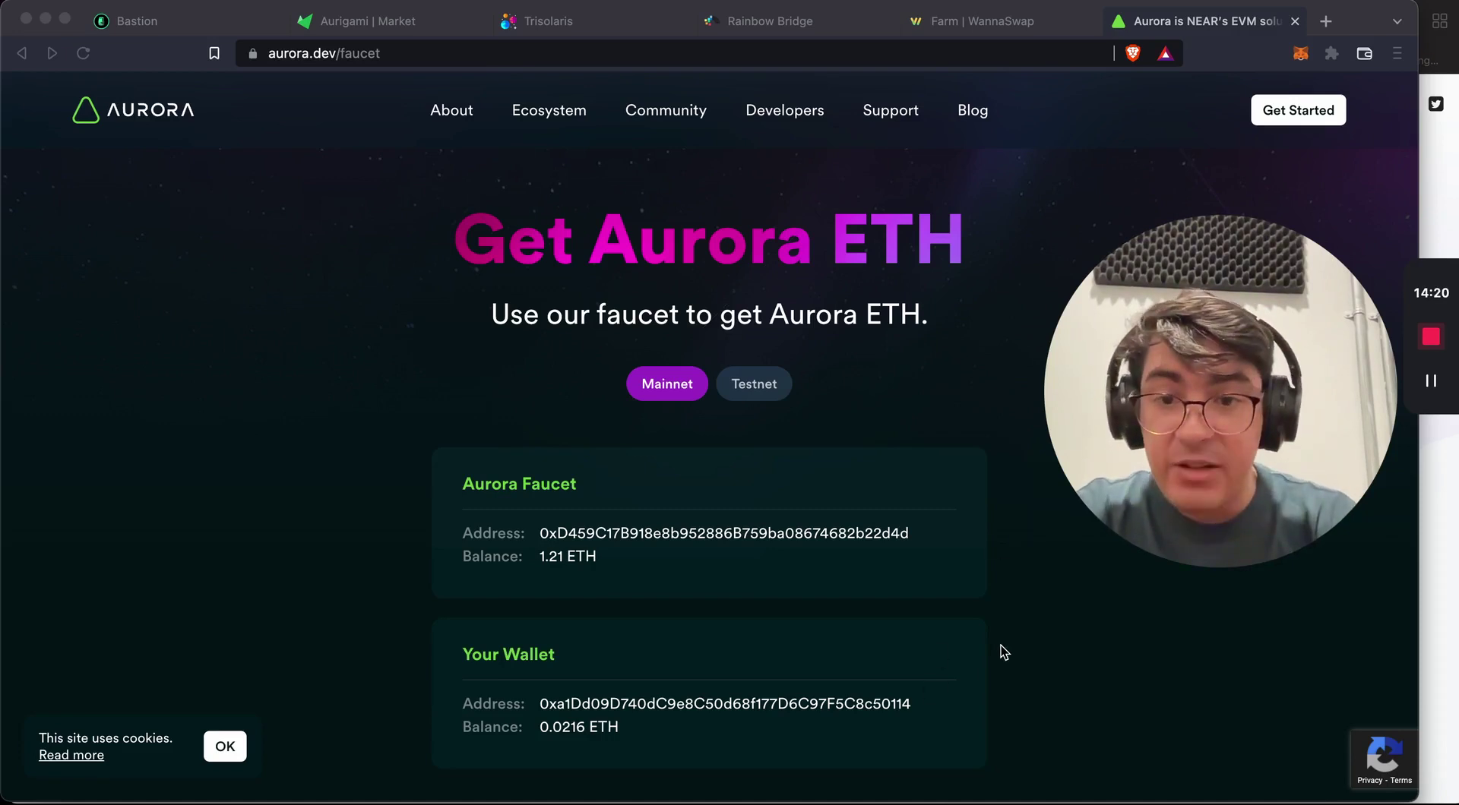
scroll(1000, 646, down, 3)
scroll(979, 536, up, 4)
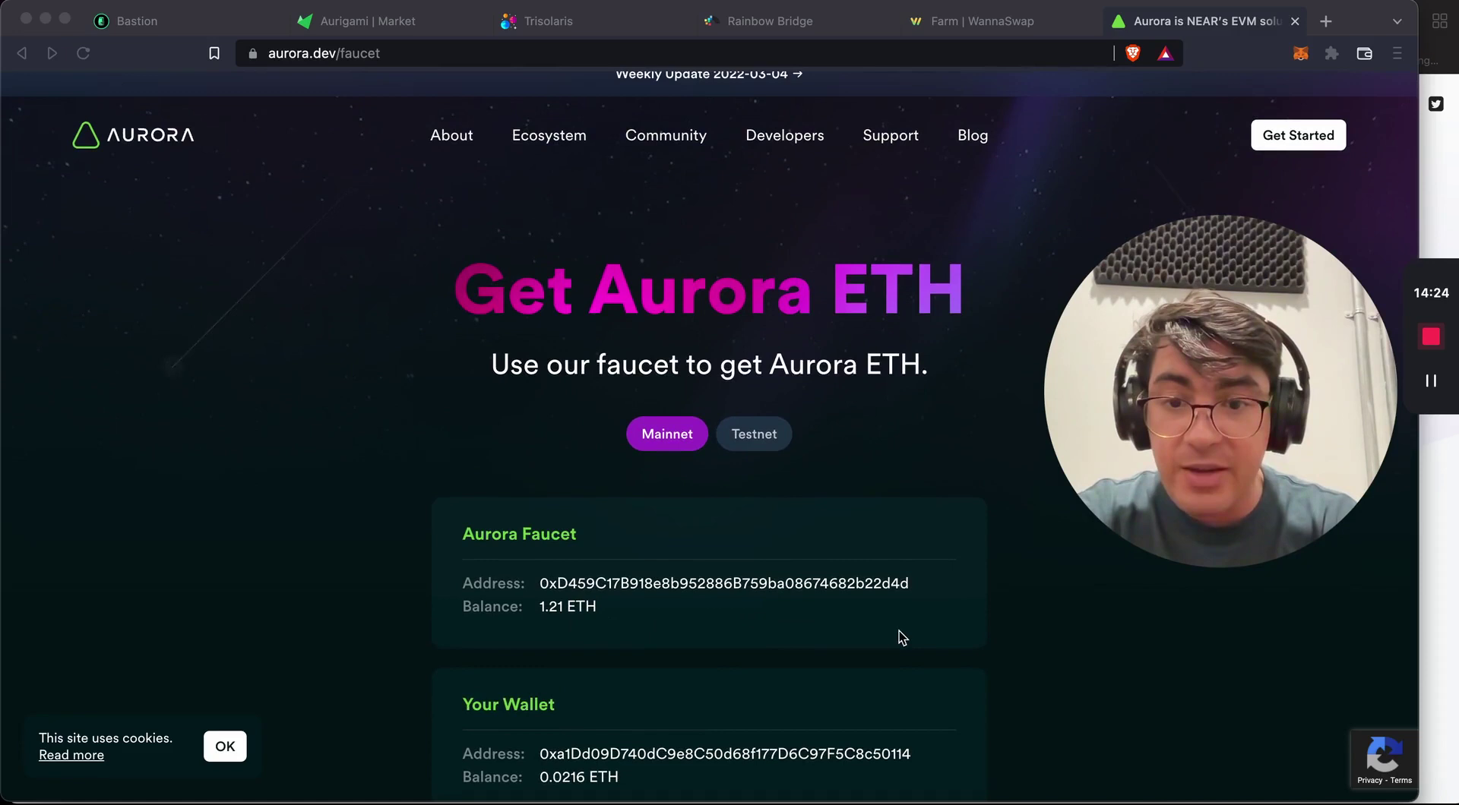
scroll(899, 631, down, 2)
scroll(836, 654, down, 2)
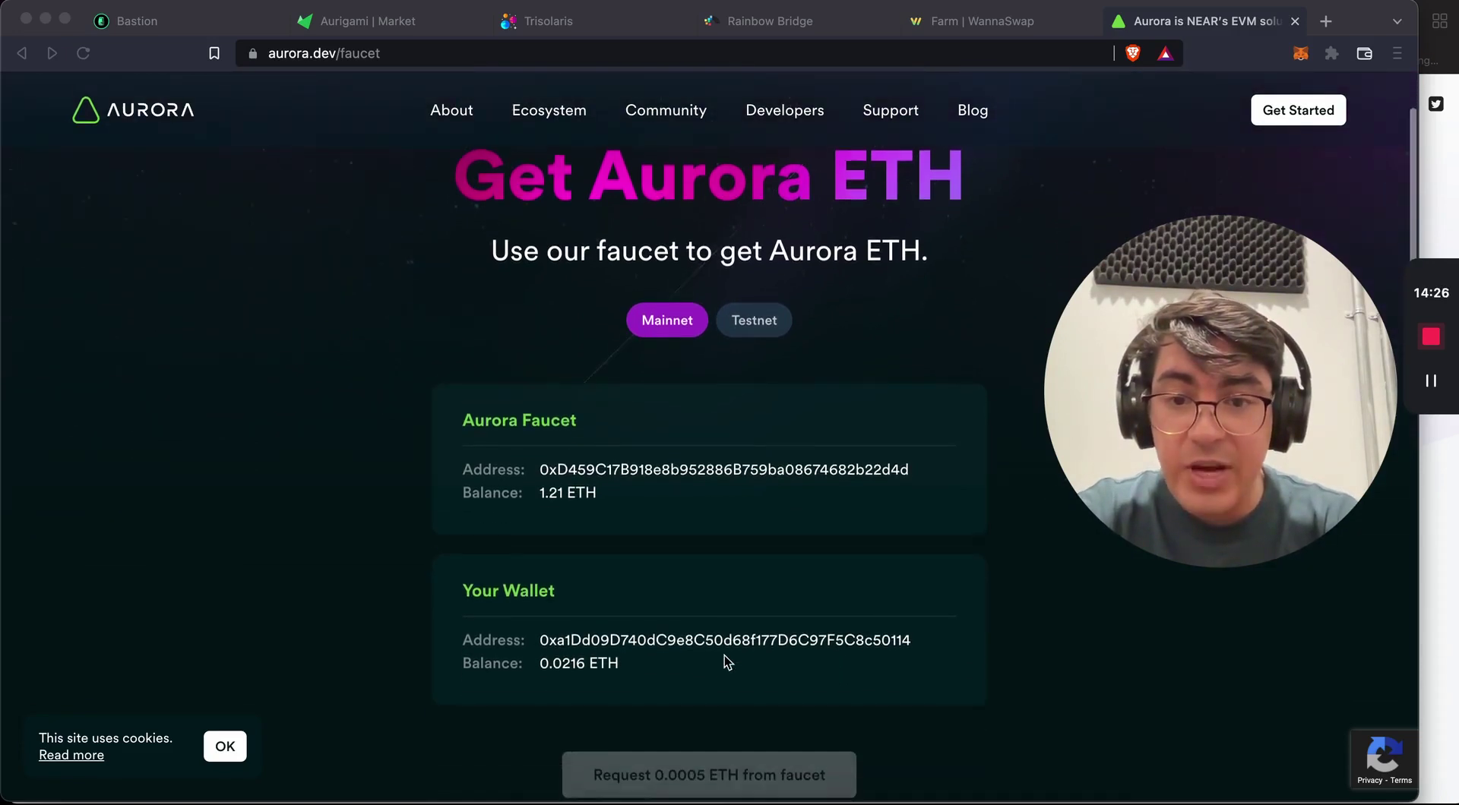
scroll(947, 733, up, 3)
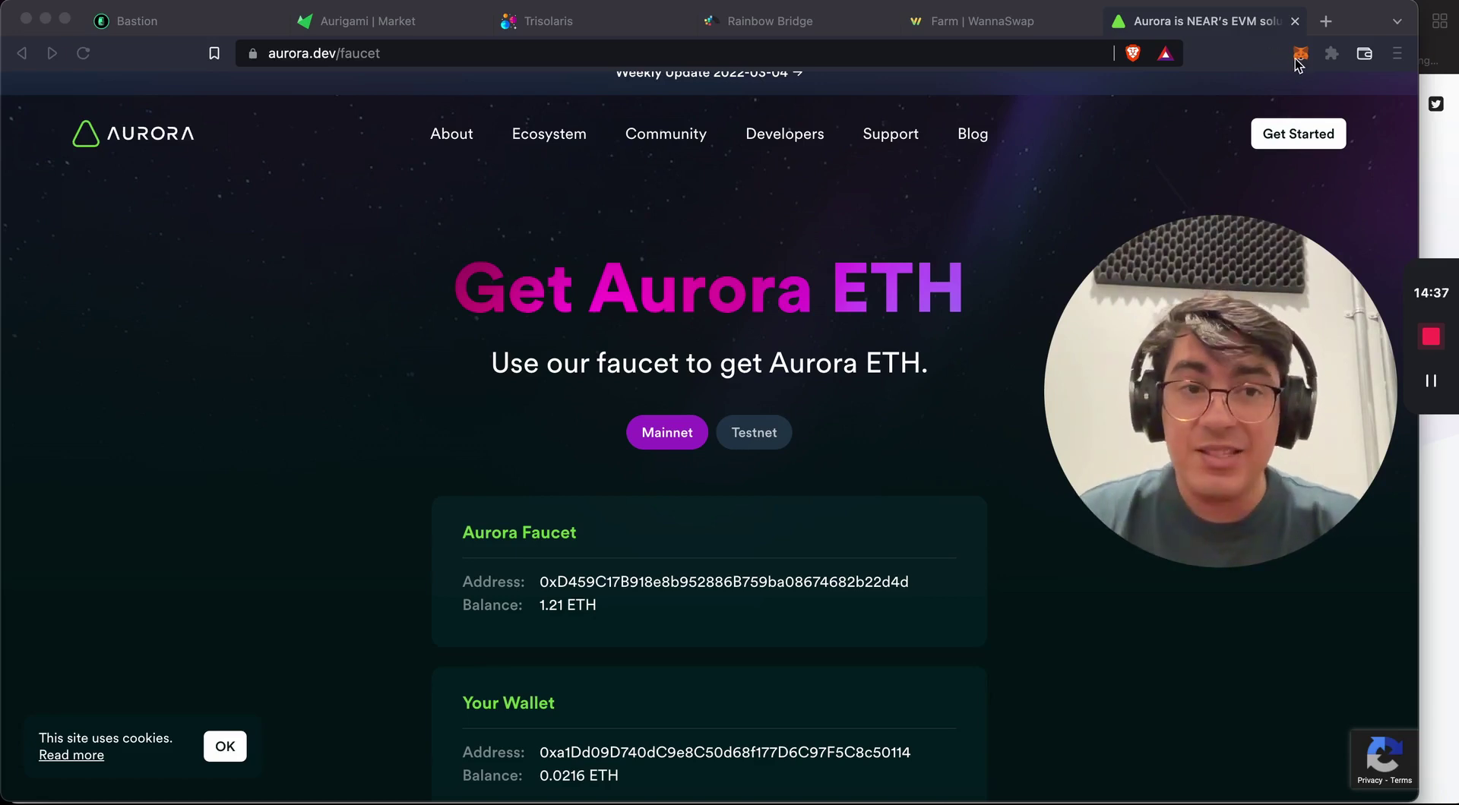
mouse_move(1045, 391)
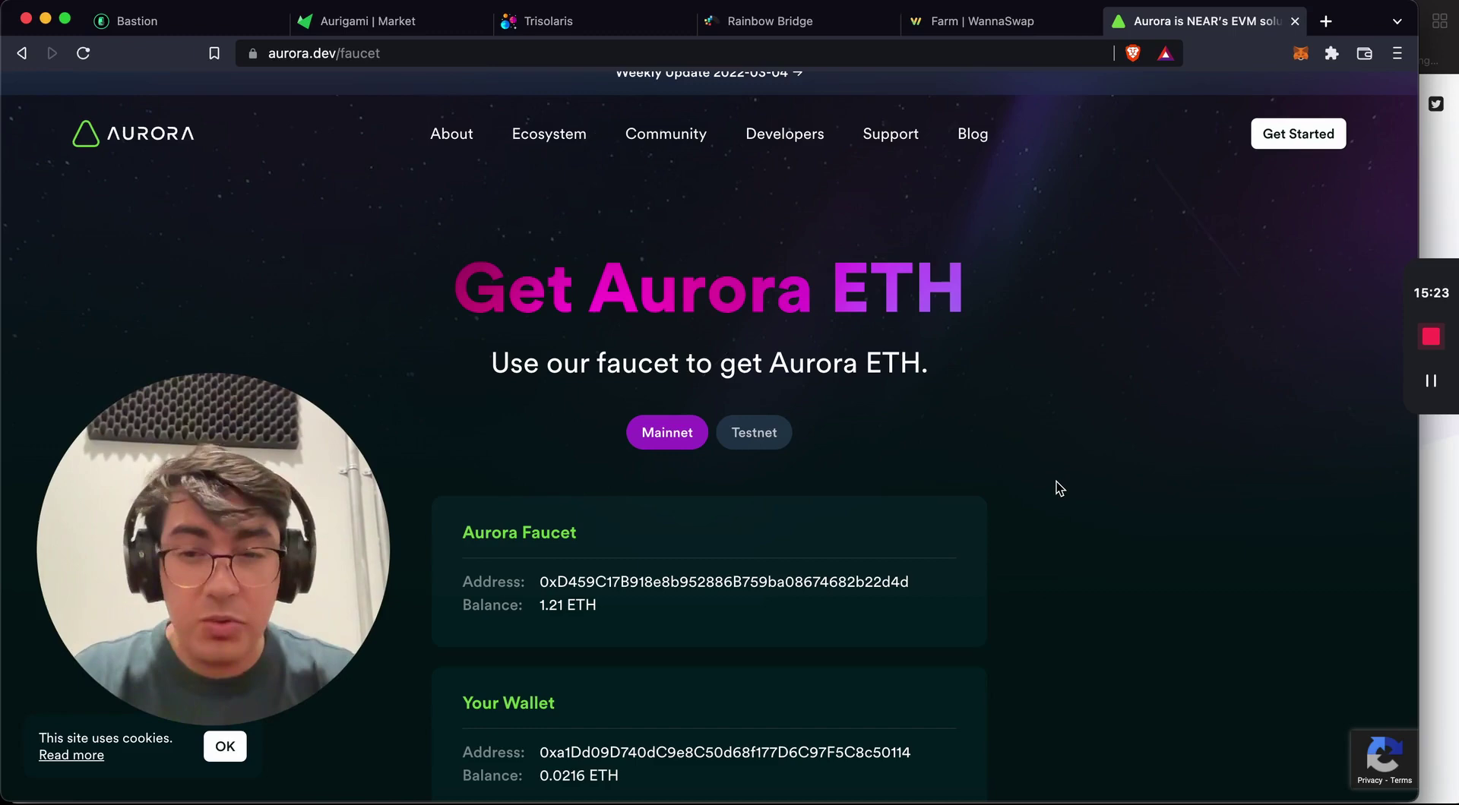
Switch to the Meta Pool Aurora testnet page, dismiss the wrong-network alert, and connect MetaMask on Aurora Testnet.
key(ctrl+Up)
click(1094, 612)
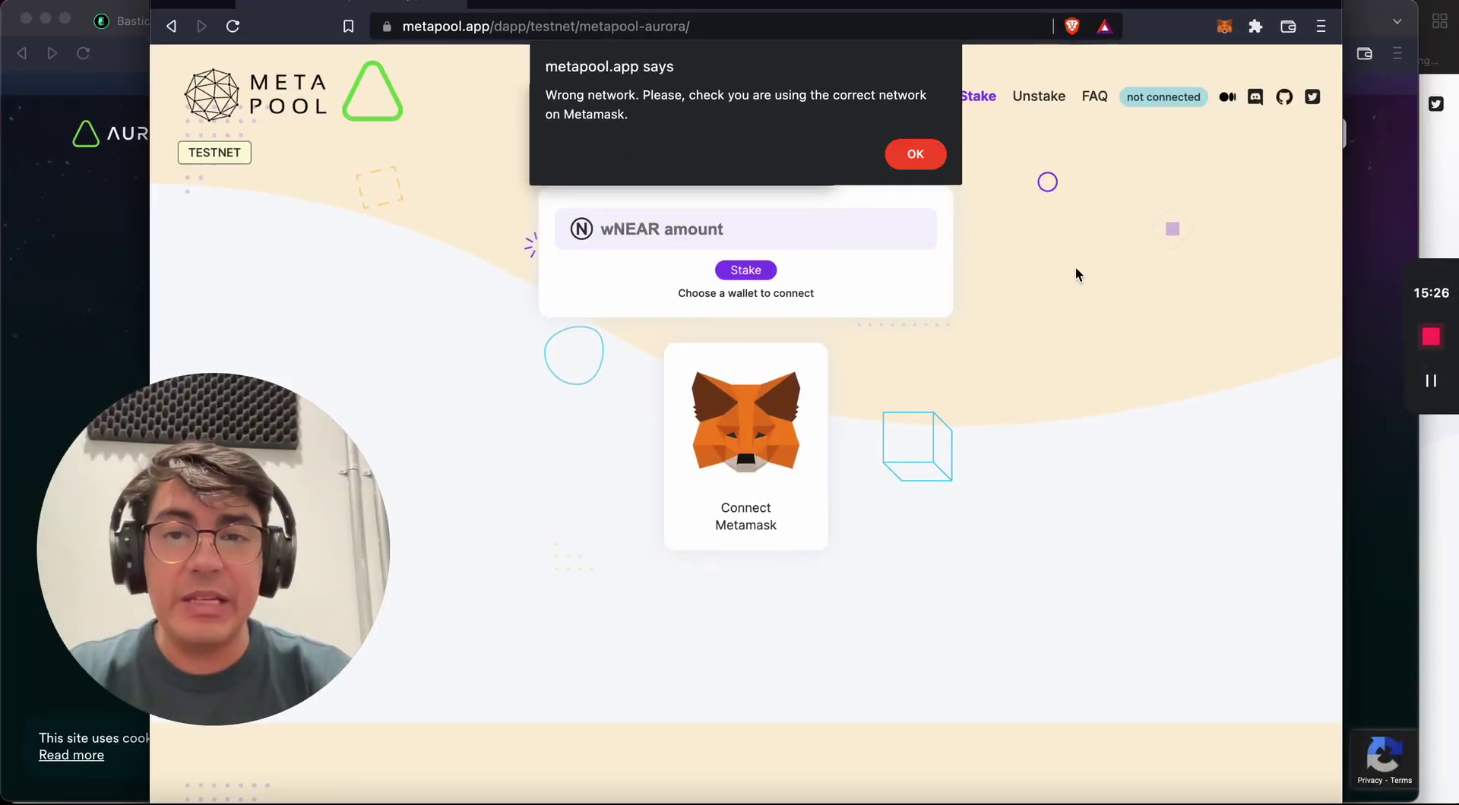
click(915, 154)
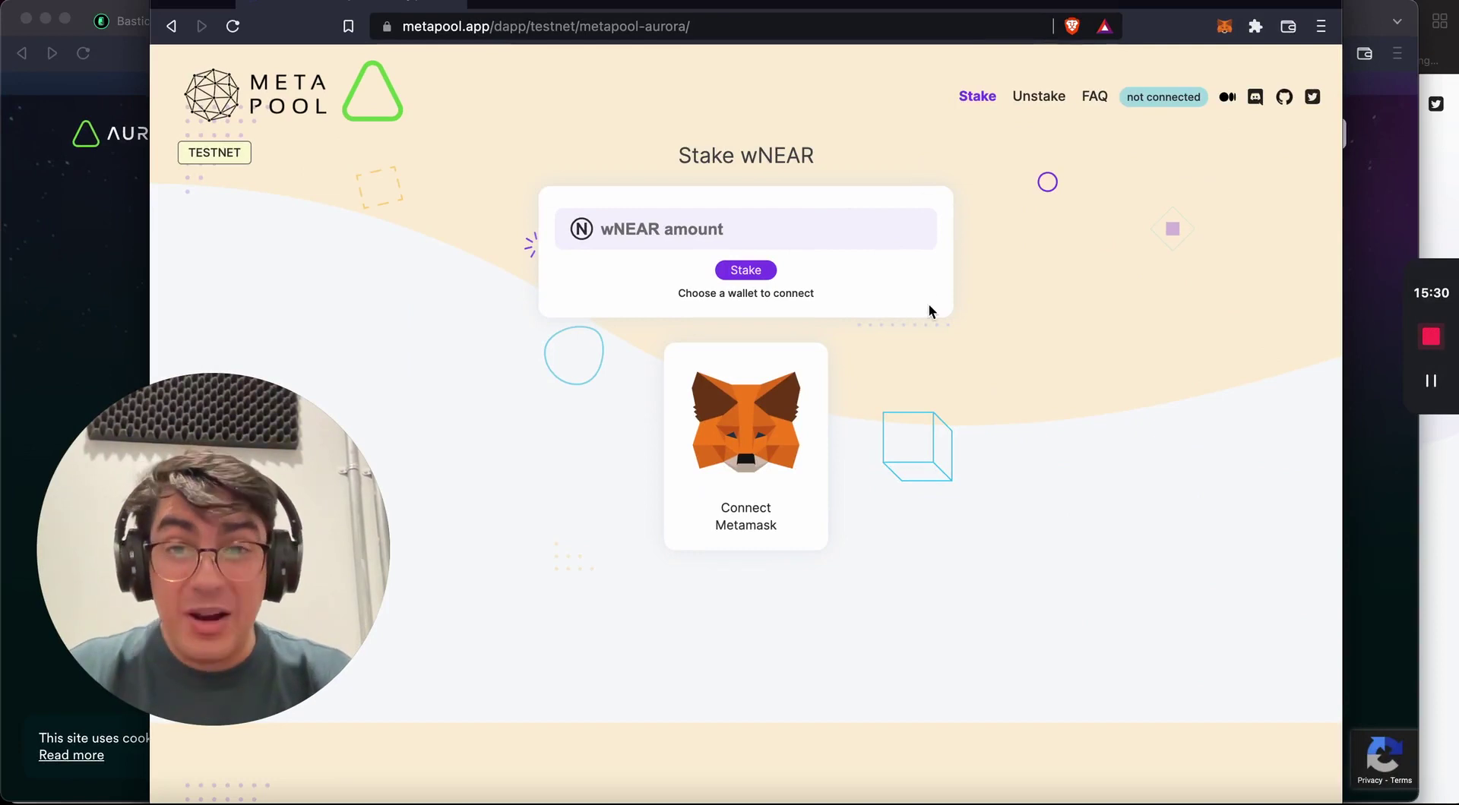
click(758, 445)
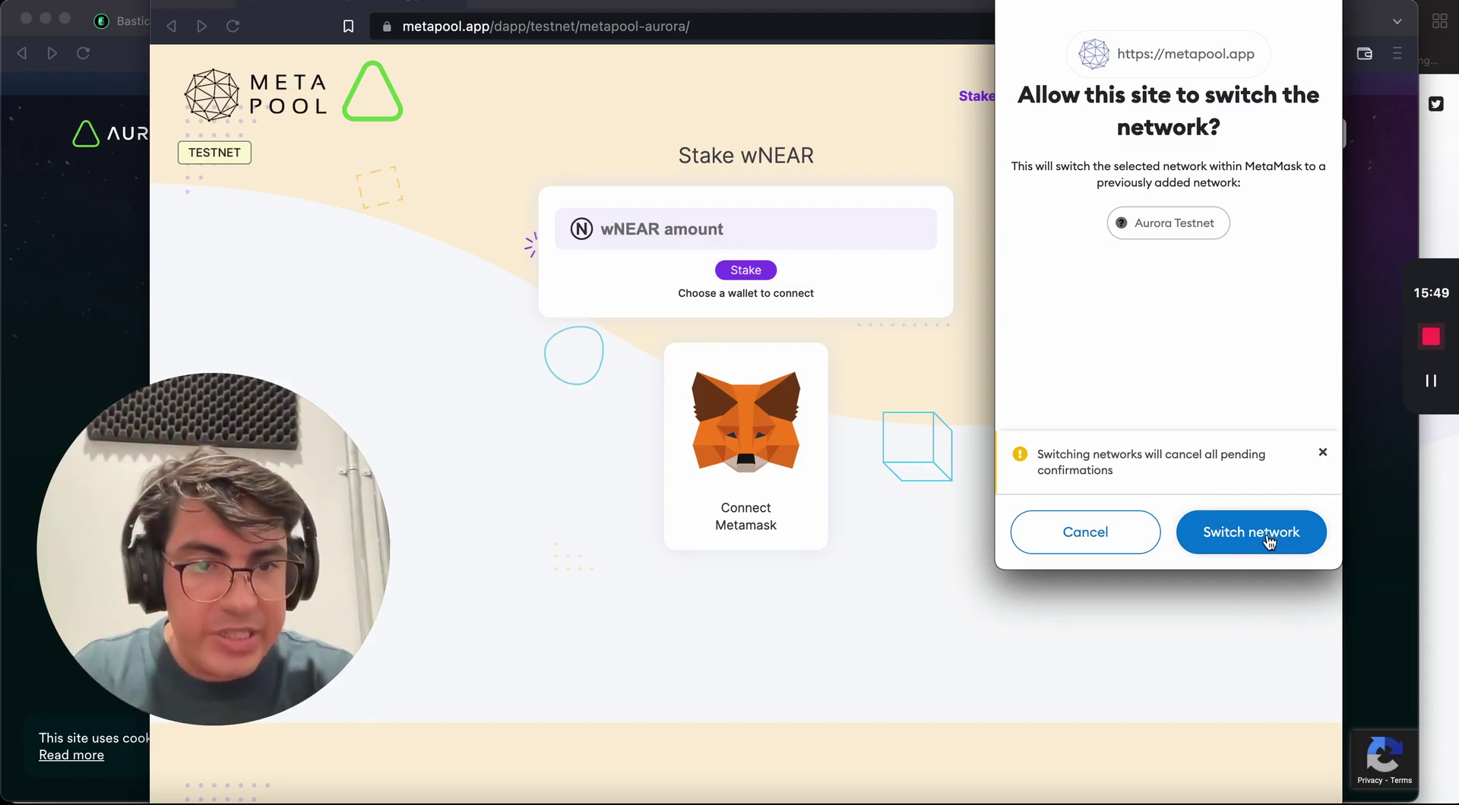
click(1267, 534)
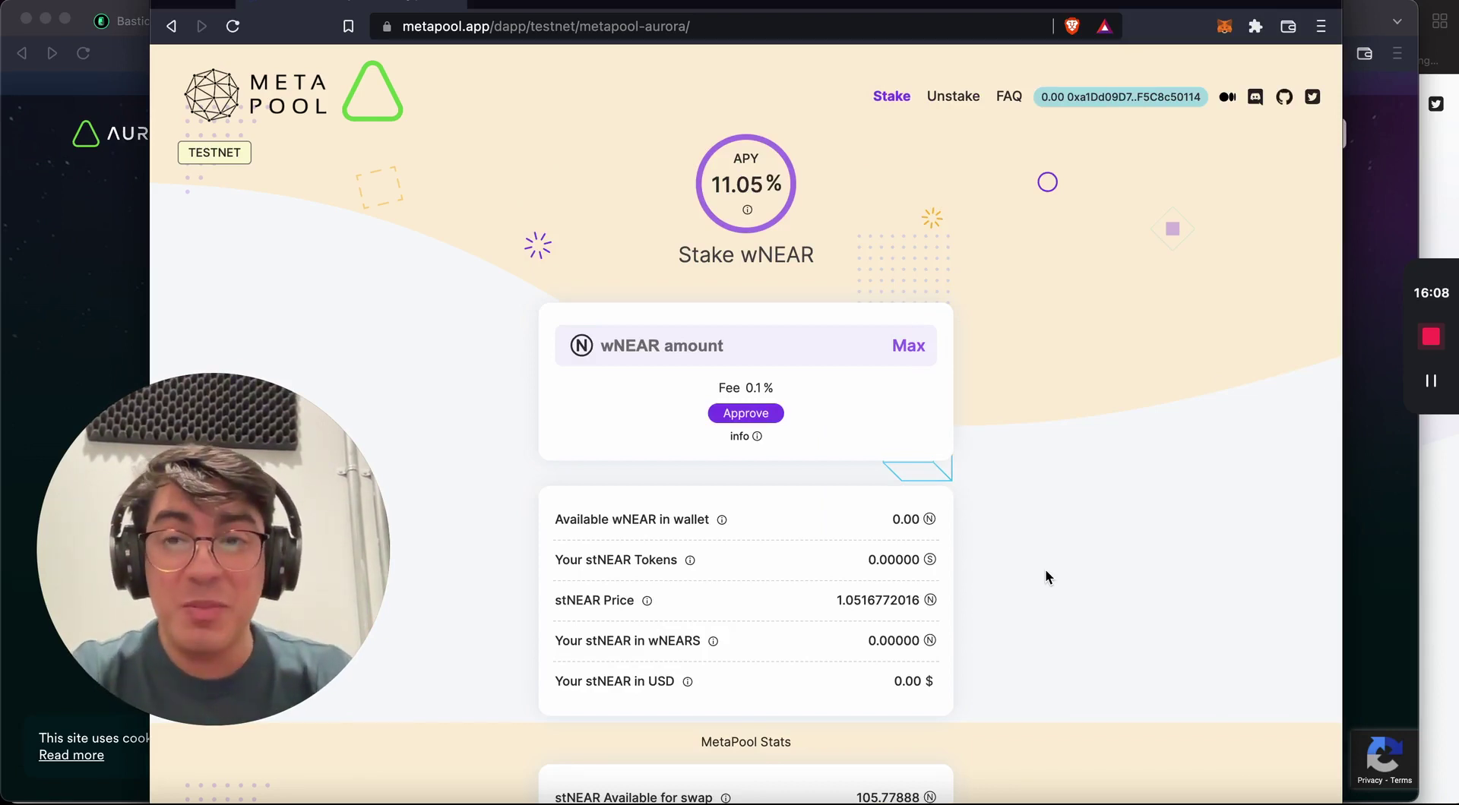
Examine the wNEAR staking form, the stNEAR balances and price, the MetaPool stats and the page's testnet address.
scroll(1045, 578, down, 1)
scroll(1046, 577, up, 1)
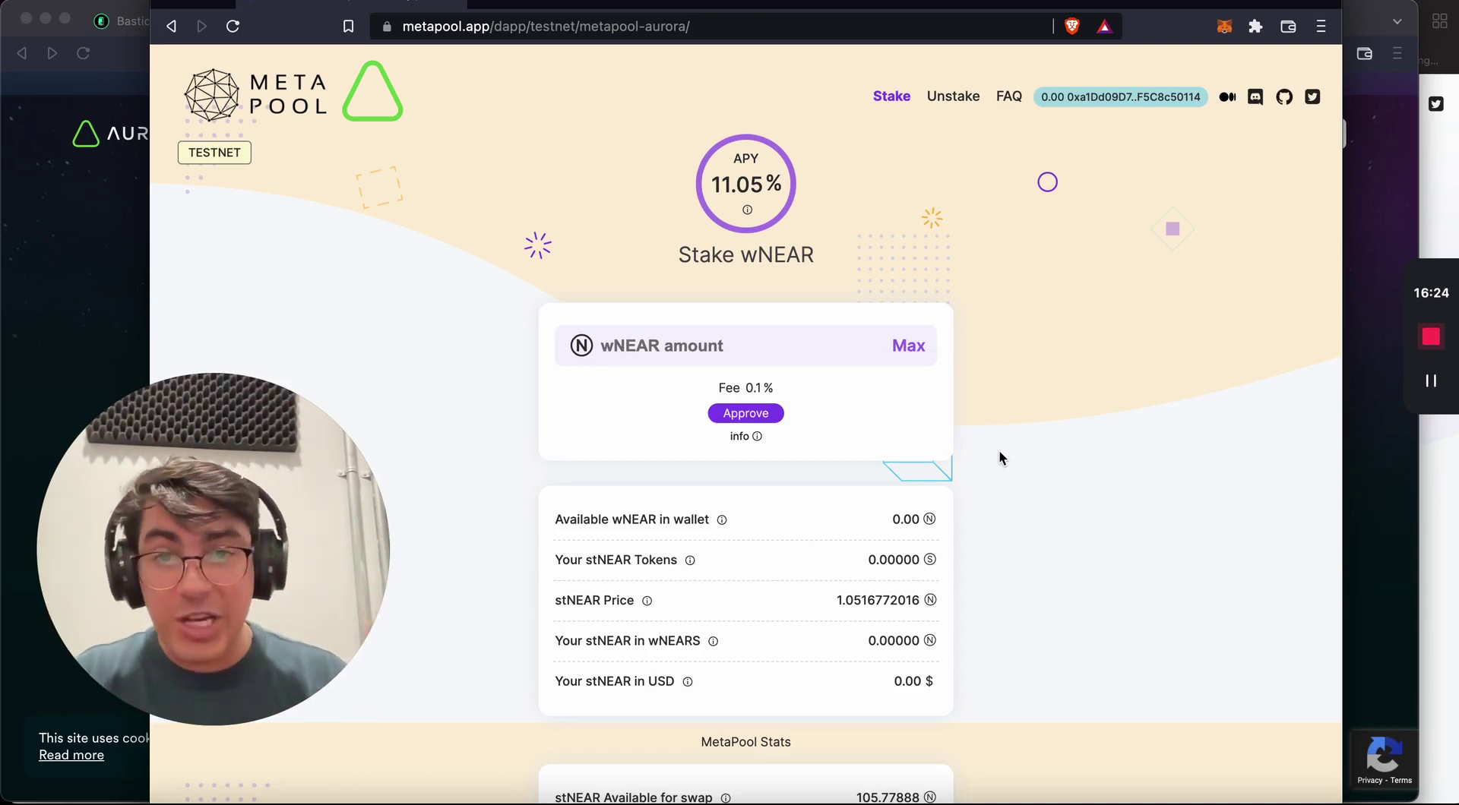
click(733, 348)
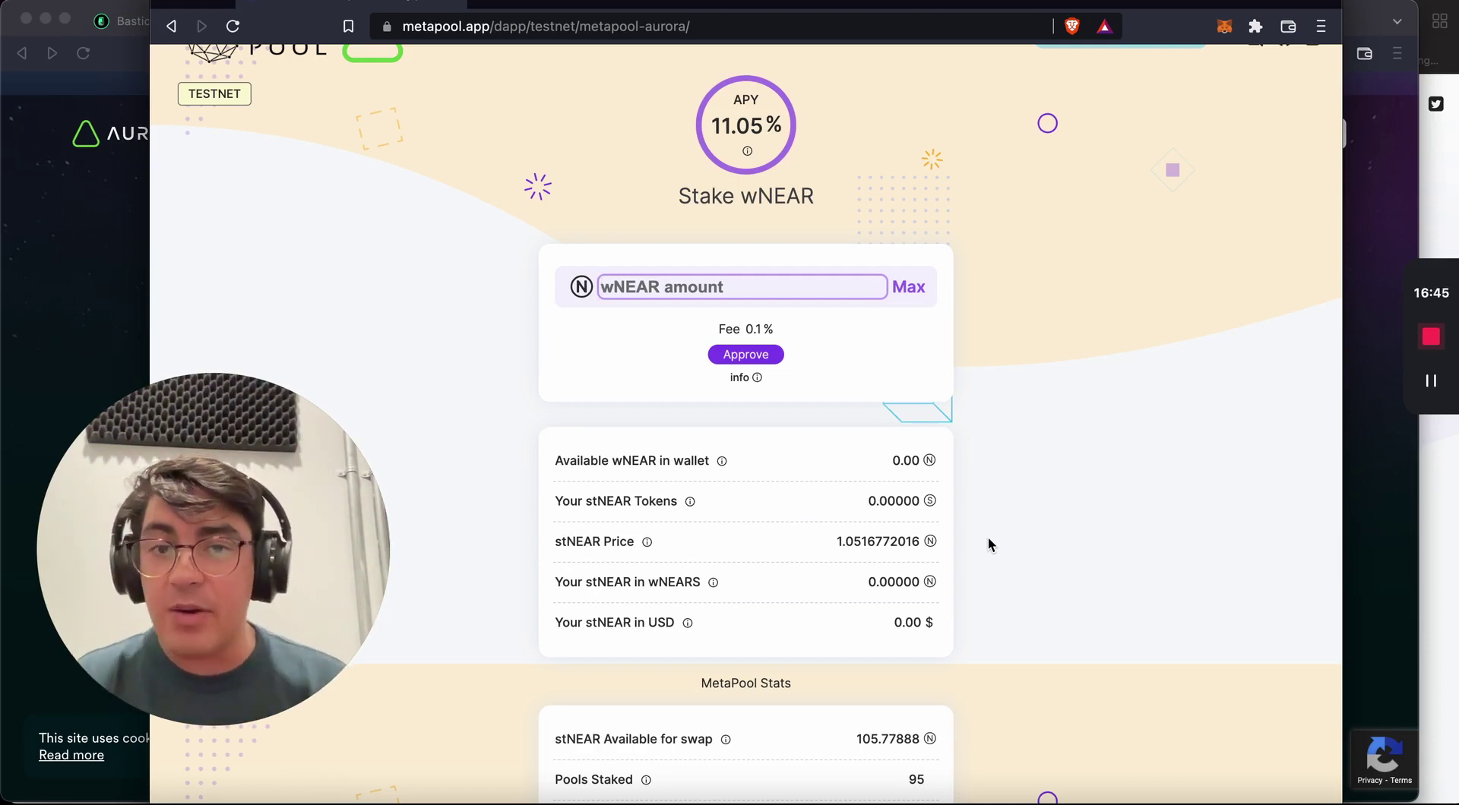
scroll(987, 545, up, 2)
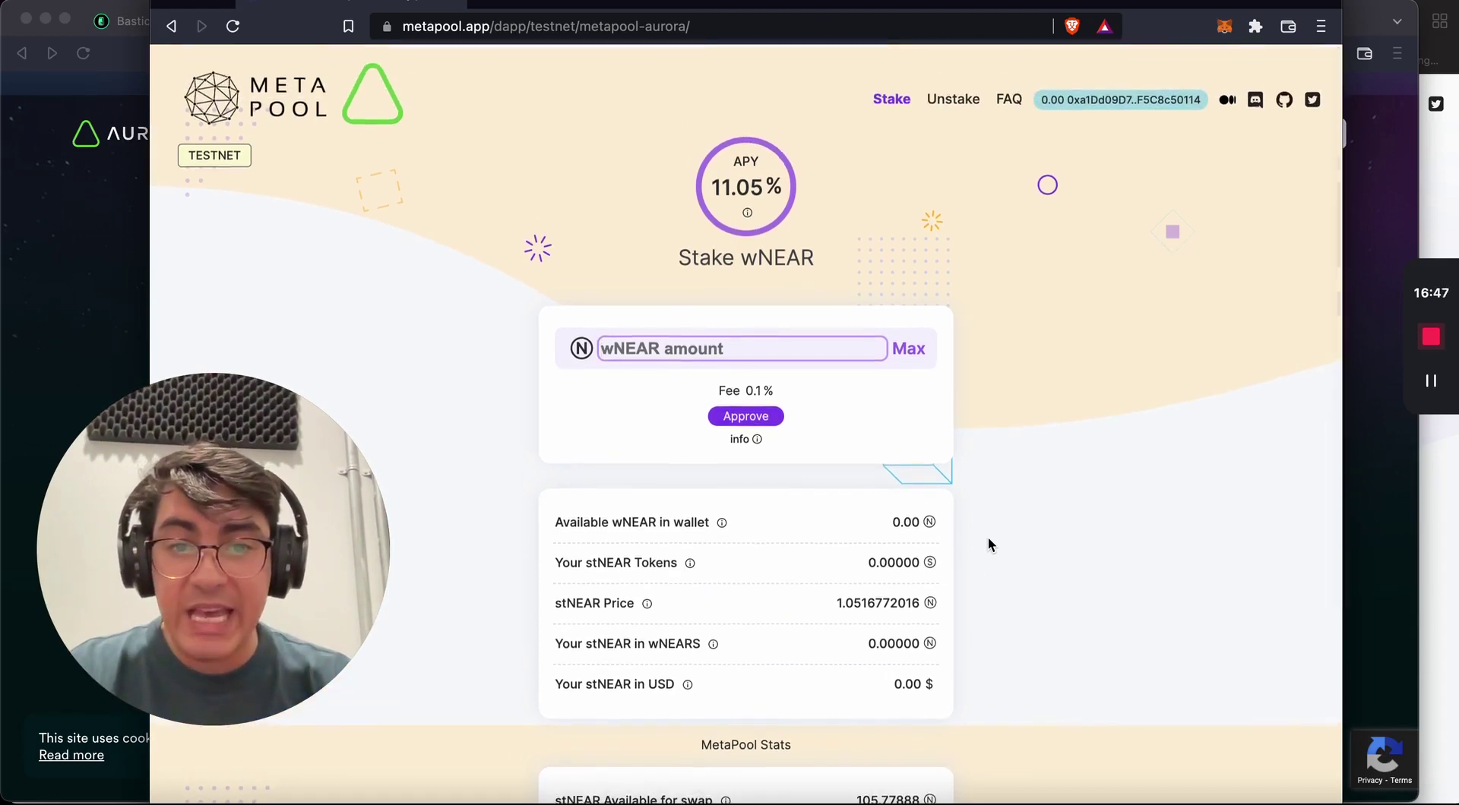
scroll(987, 545, down, 3)
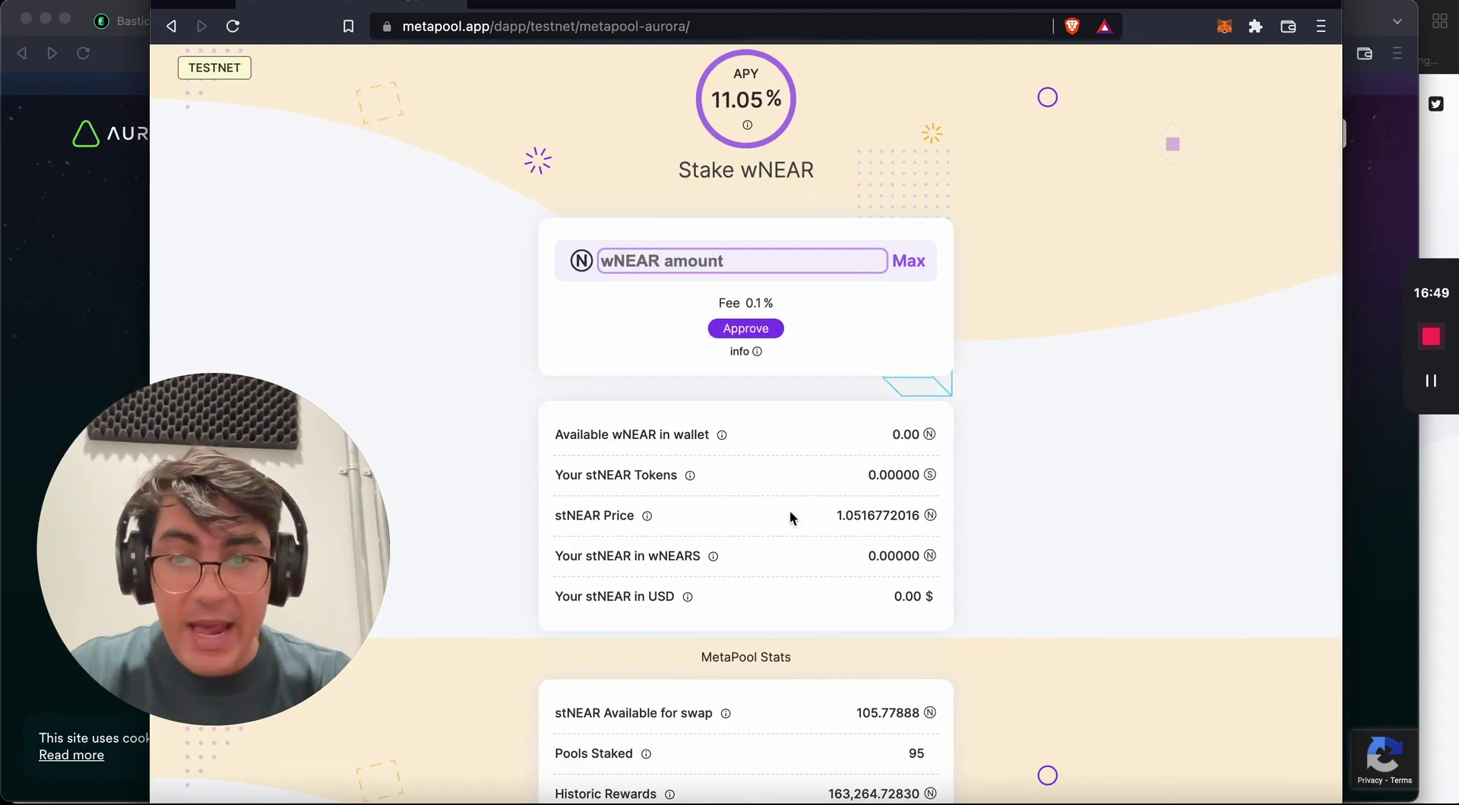
scroll(999, 638, down, 2)
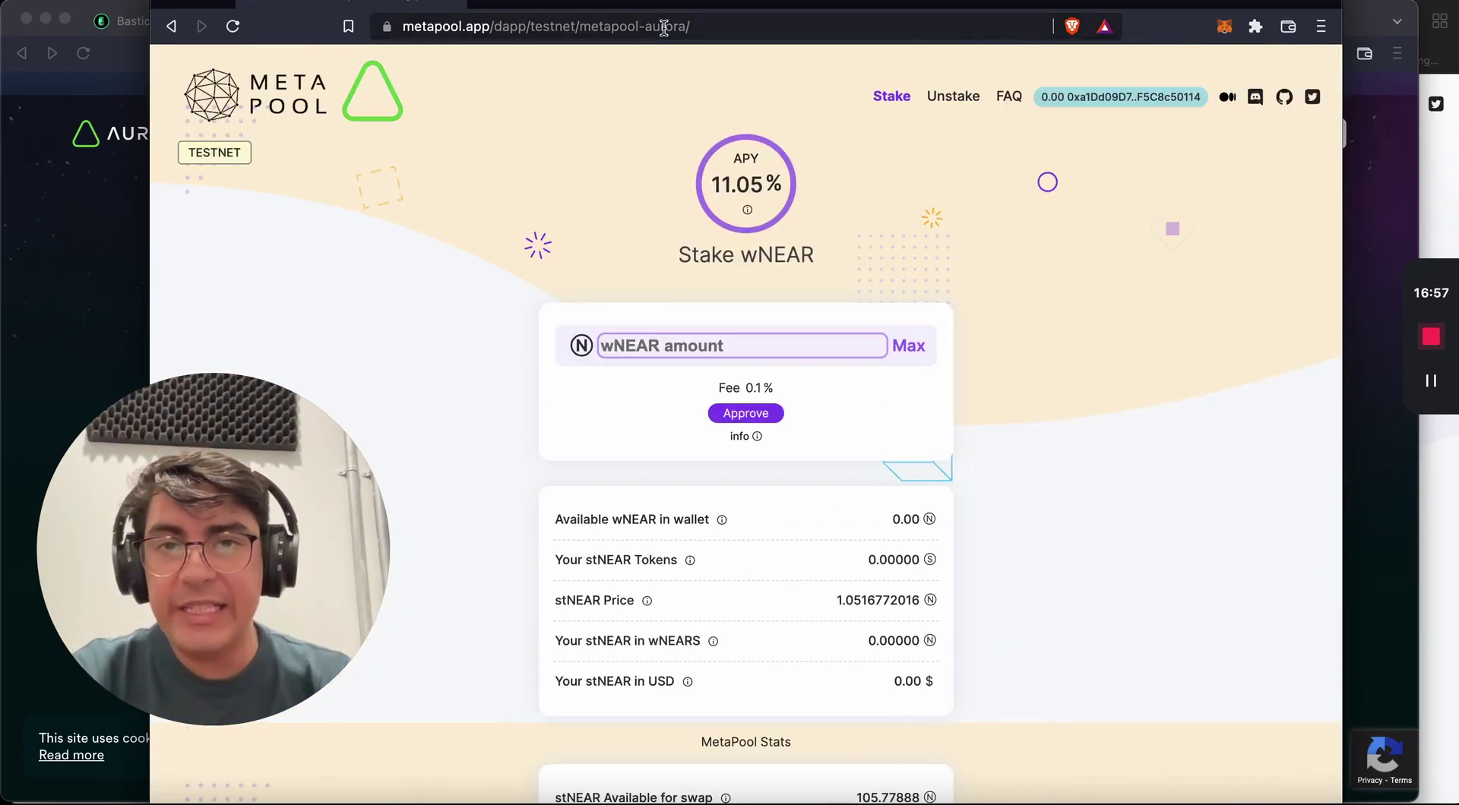
click(664, 27)
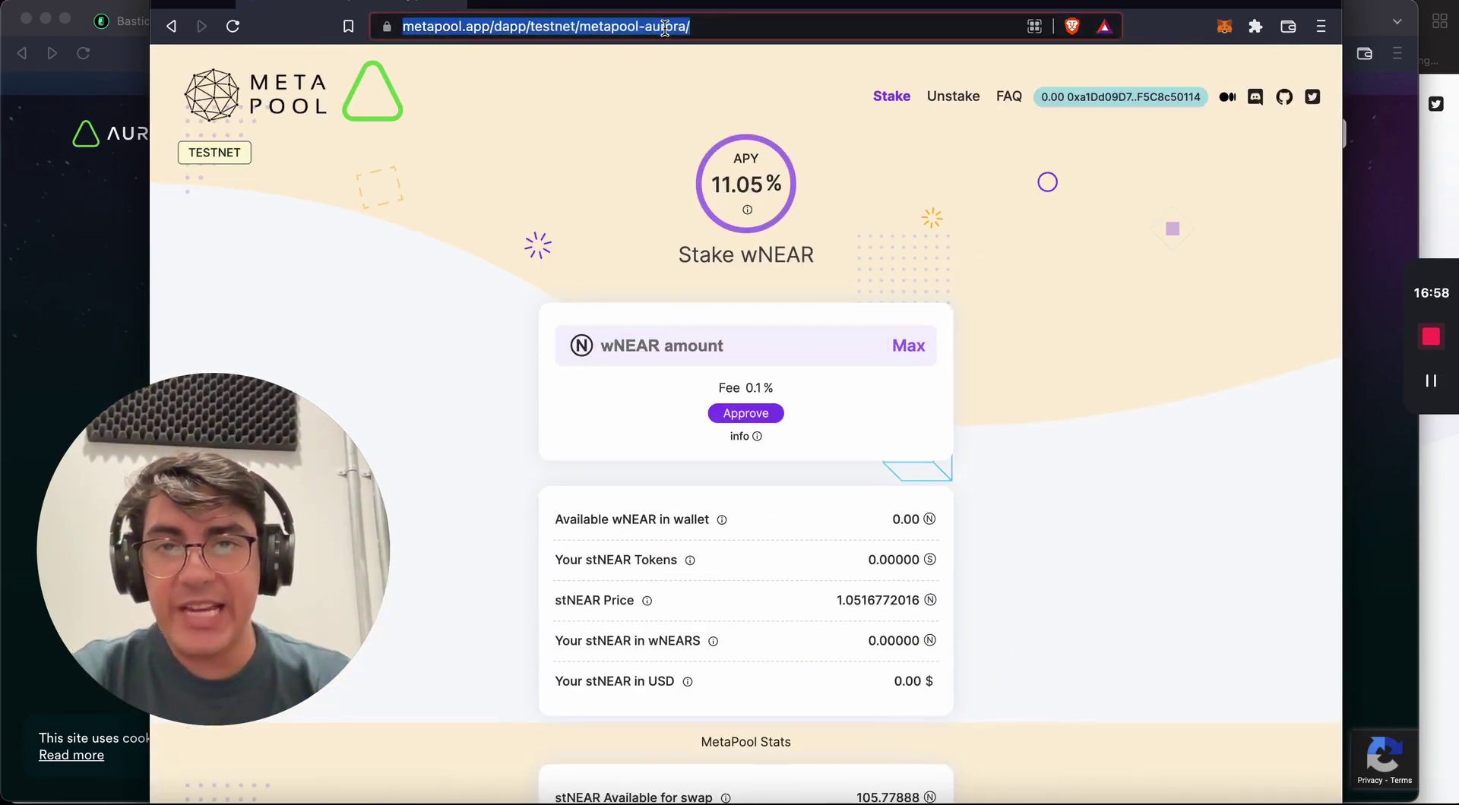
key(Return)
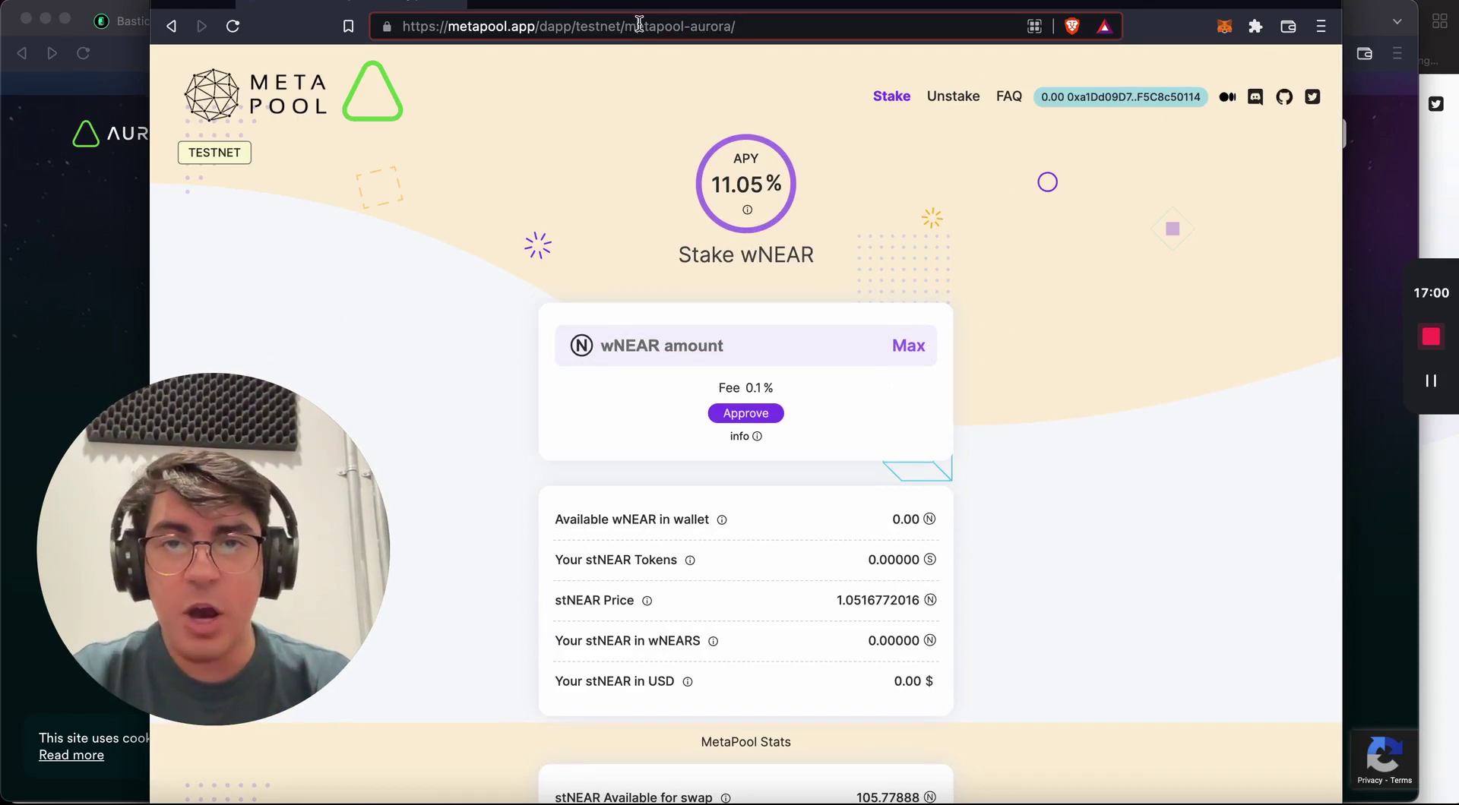
click(639, 25)
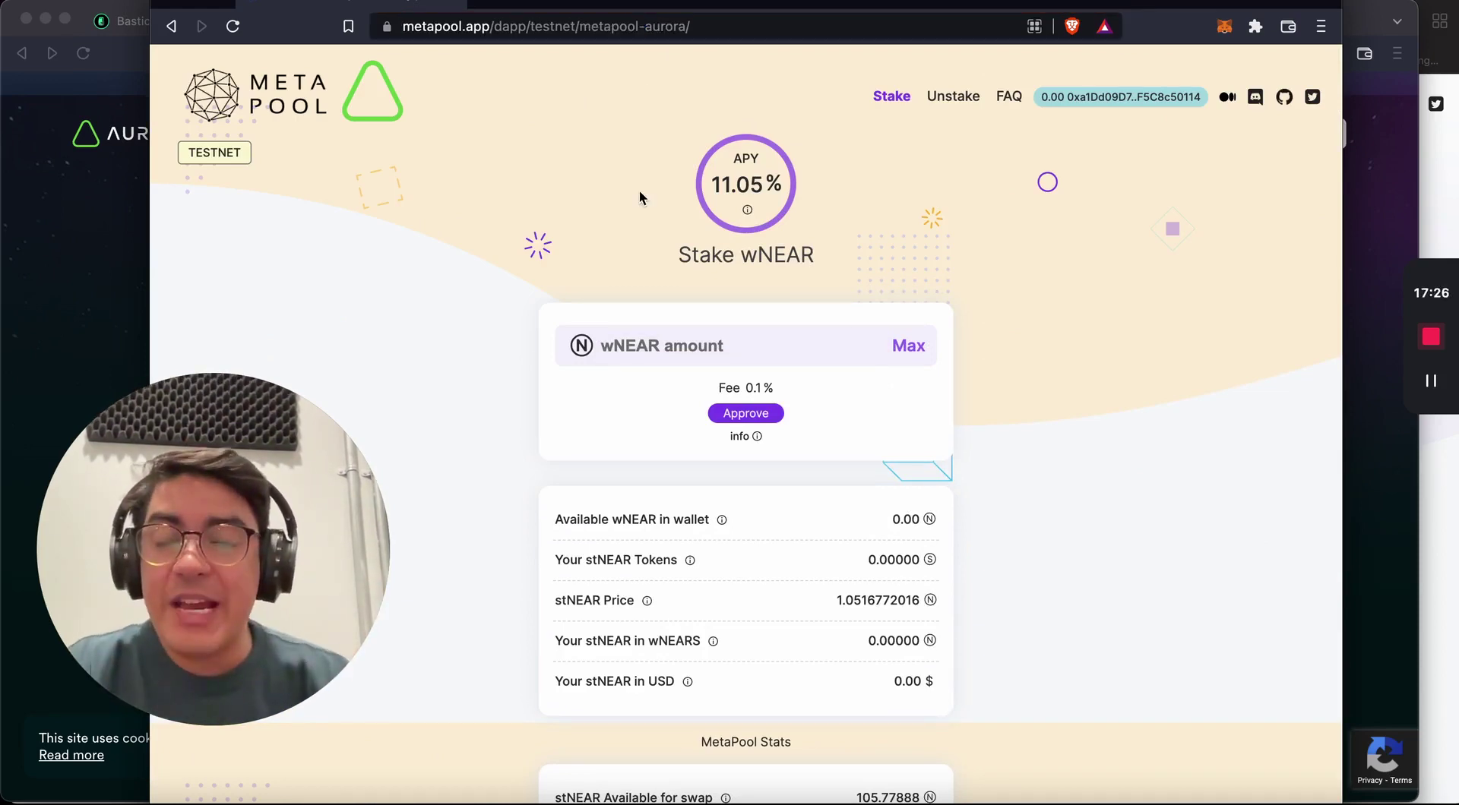